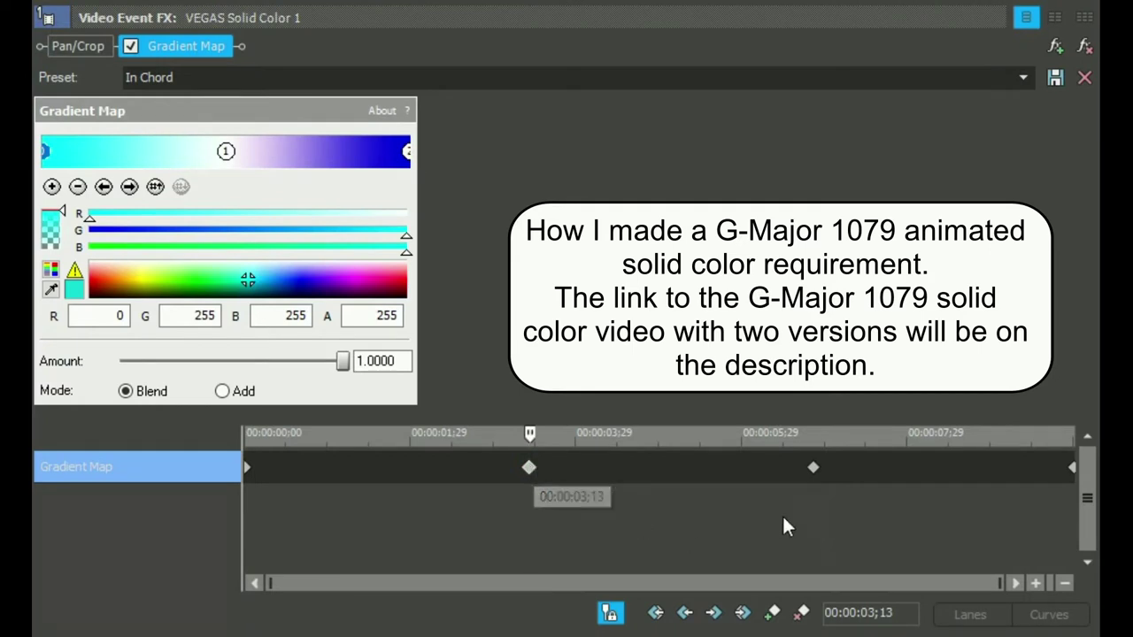
Step: Examine the Gradient Map colors at the third and last keyframes of the solid color event
{"action": "left_click", "coordinate": [813, 468]}
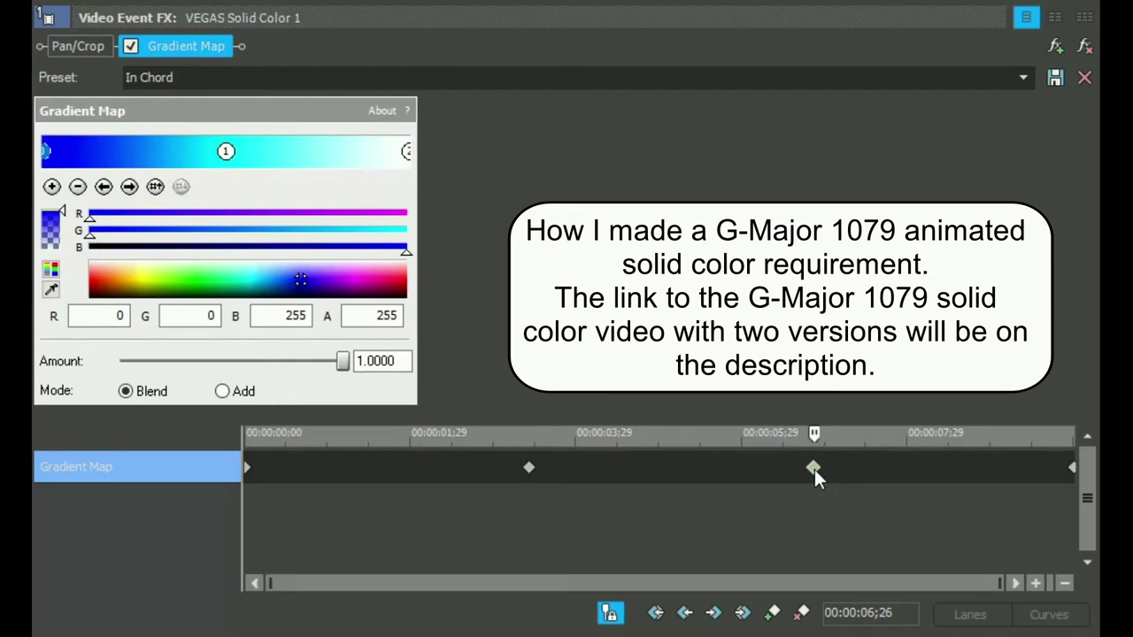
{"action": "left_click", "coordinate": [1073, 468]}
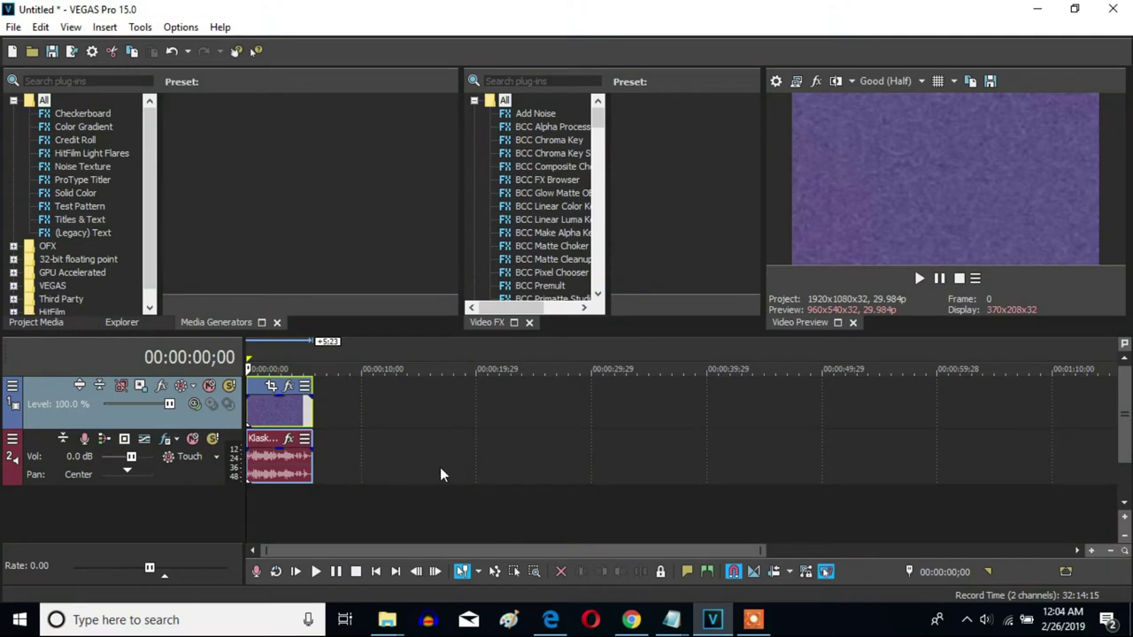
Step: Add the How I Designed G-Major 1079 video from the Windows XP Recycle folder above the sample and move its picture to the timeline start
{"action": "mouse_move", "coordinate": [393, 628]}
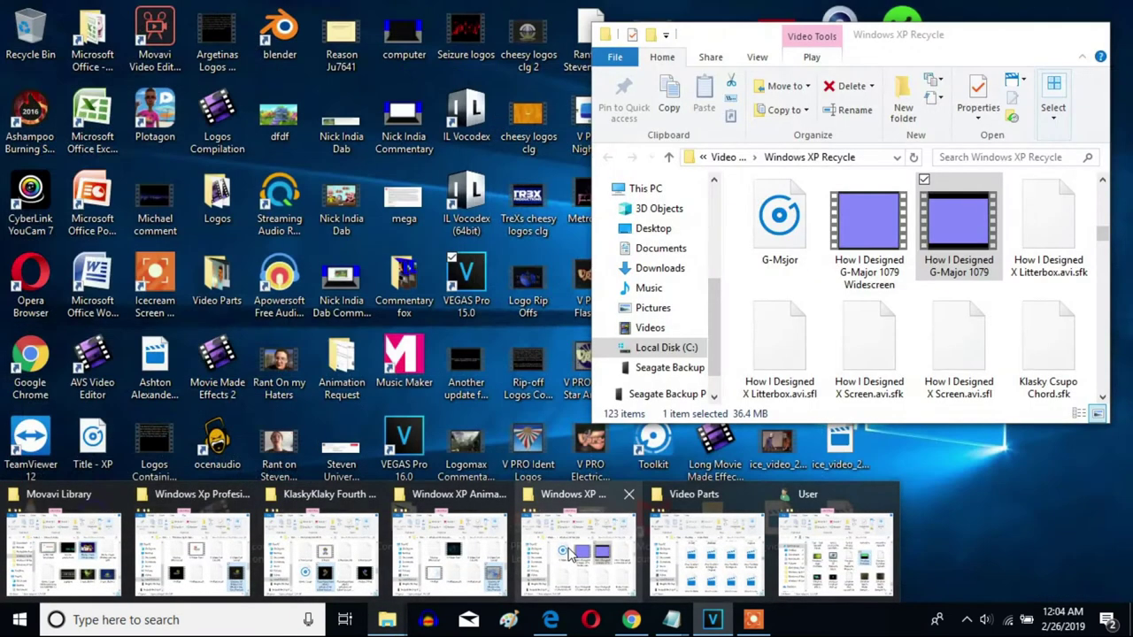
{"action": "left_click", "coordinate": [571, 554]}
{"action": "left_click_drag", "start_coordinate": [959, 232], "coordinate": [311, 418]}
{"action": "left_click", "coordinate": [344, 410]}
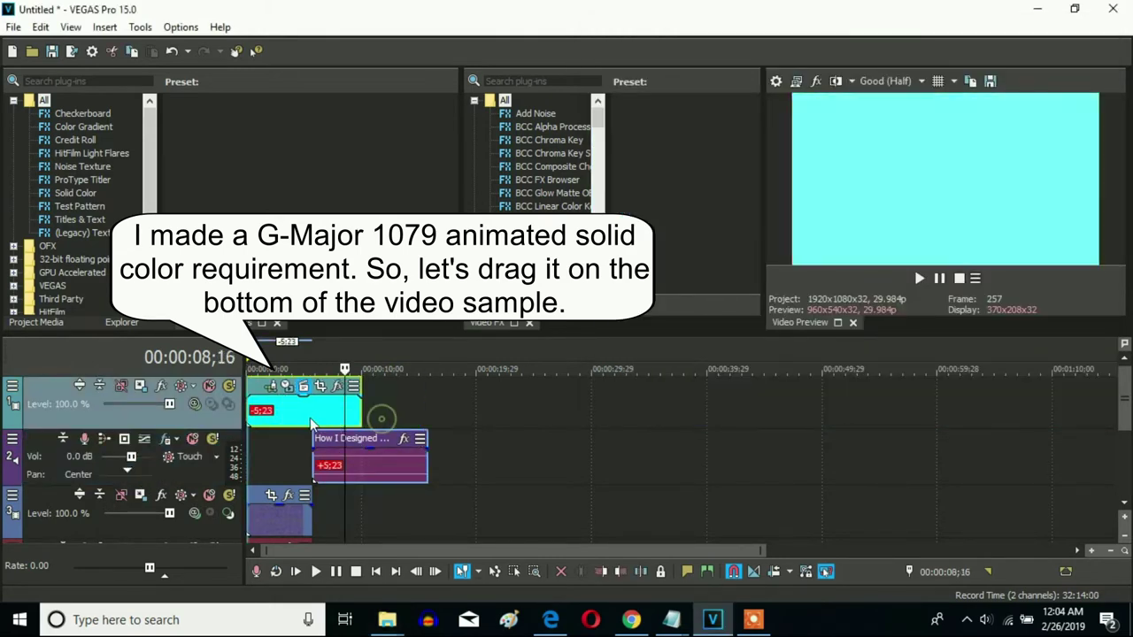
Step: Delete the audio event of the How I Designed G-Major 1079 video together with its audio track
{"action": "left_click", "coordinate": [372, 462]}
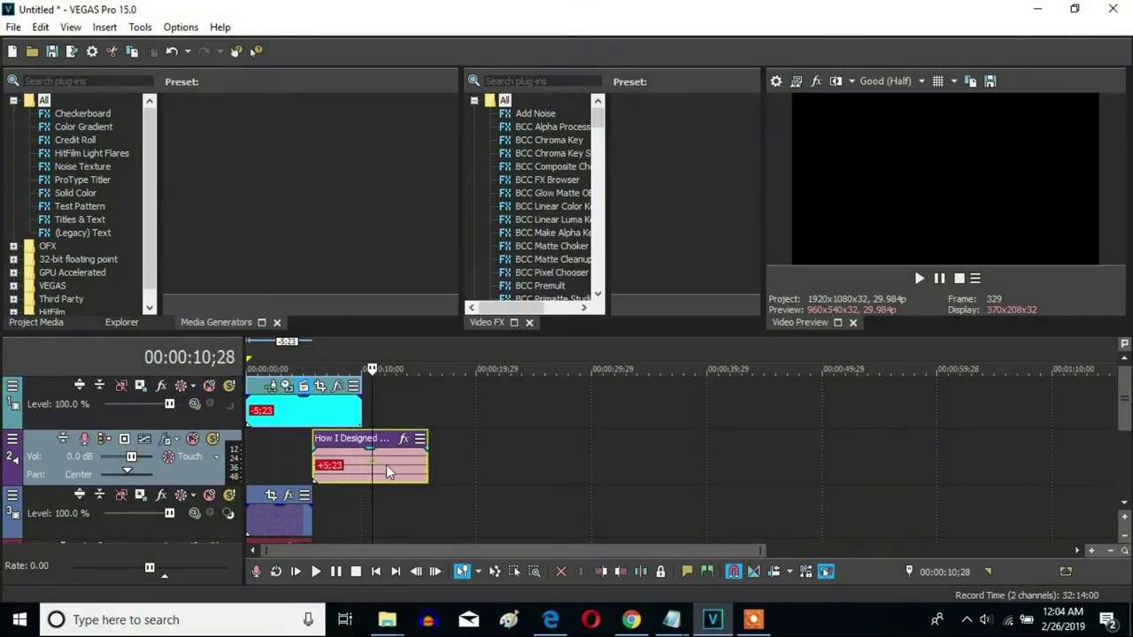
{"action": "right_click", "coordinate": [460, 466]}
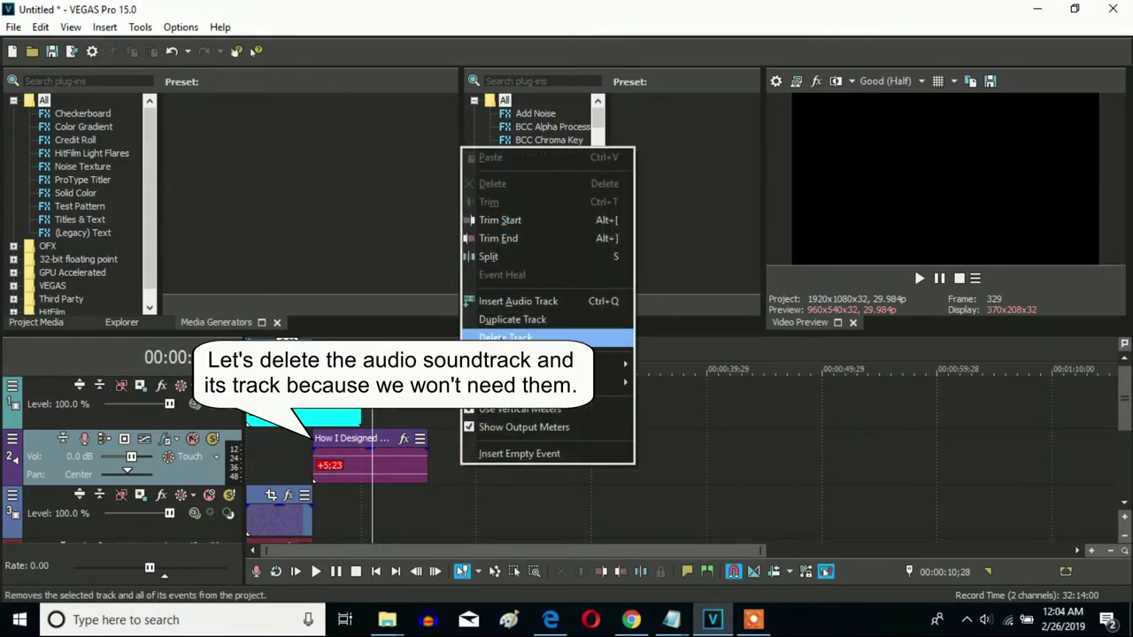
{"action": "left_click", "coordinate": [504, 337]}
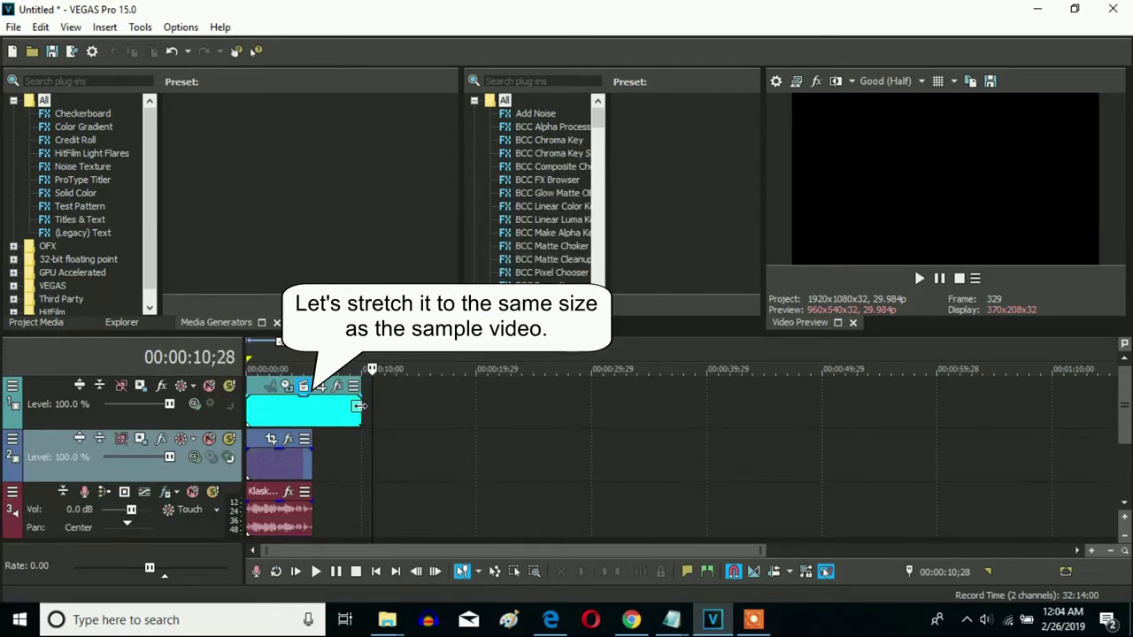
Step: Trim the end of the solid color event to match the sample video's length and dismiss the Malwarebytes upgrade notice
{"action": "left_click_drag", "start_coordinate": [358, 405], "coordinate": [312, 411]}
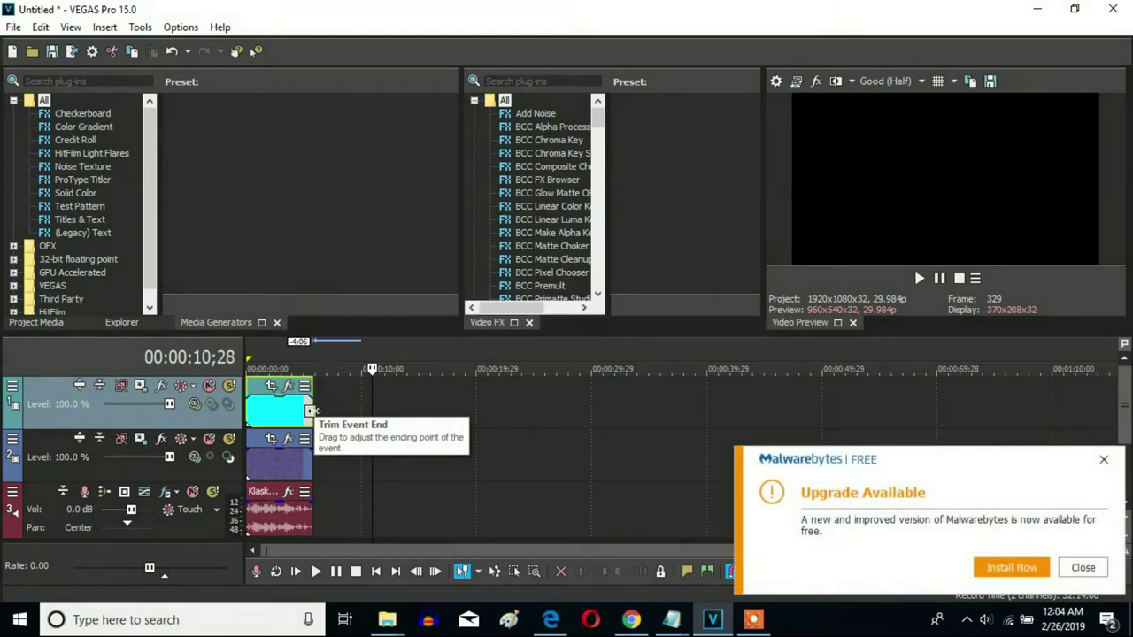
{"action": "left_click", "coordinate": [1104, 460]}
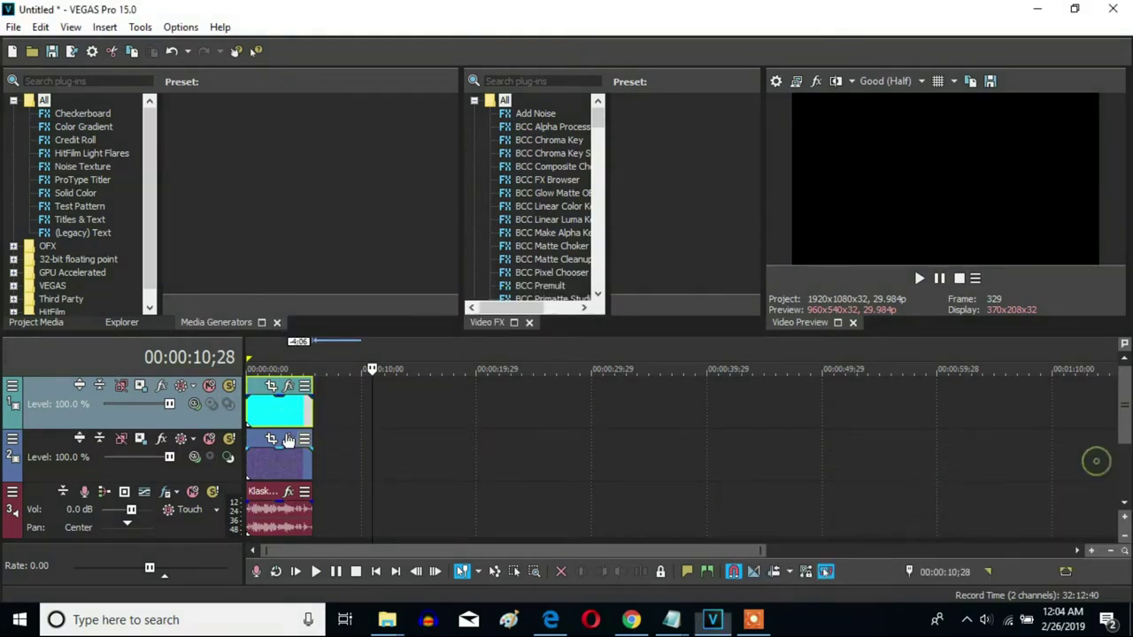
Step: Set the solid color track's compositing mode to Difference and return the playhead to the timeline start
{"action": "left_click", "coordinate": [196, 404]}
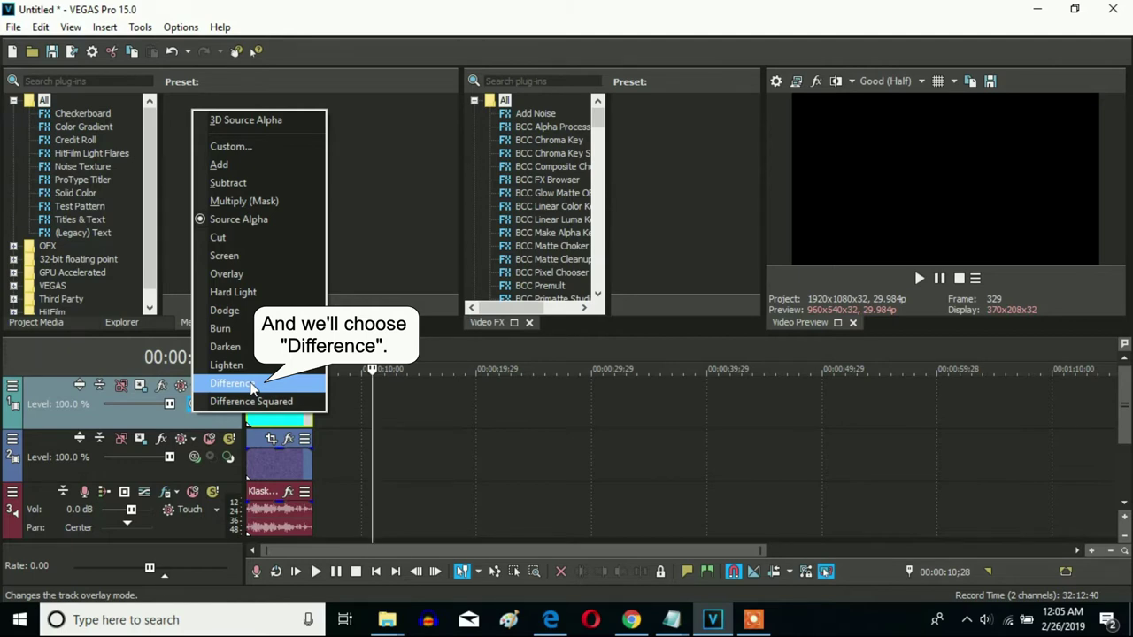
{"action": "left_click", "coordinate": [232, 384]}
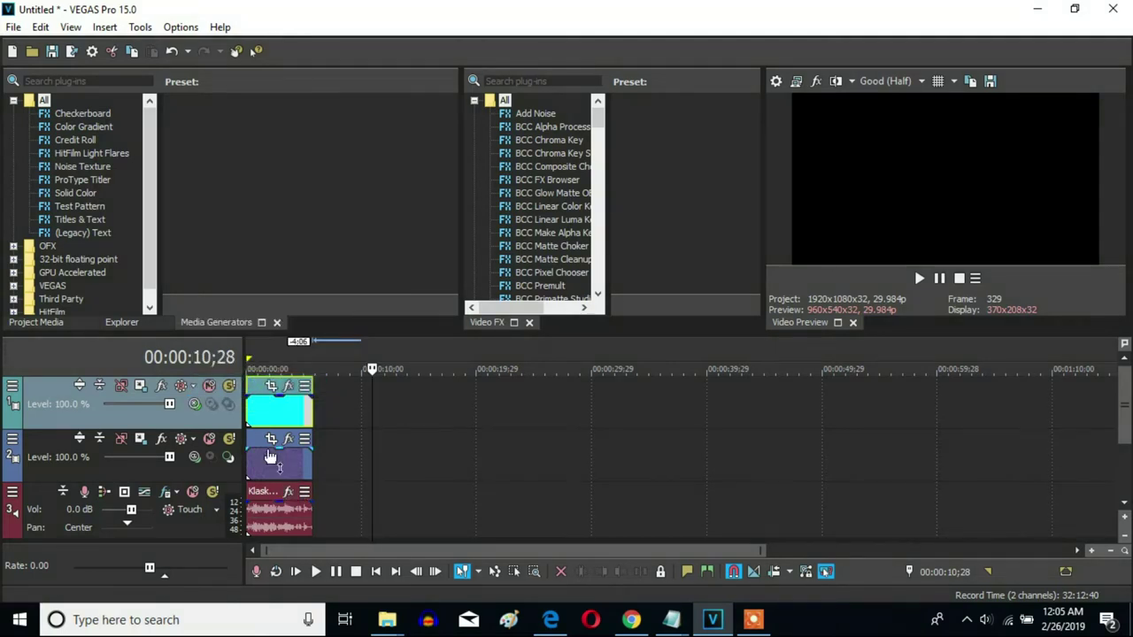
{"action": "left_click", "coordinate": [248, 416]}
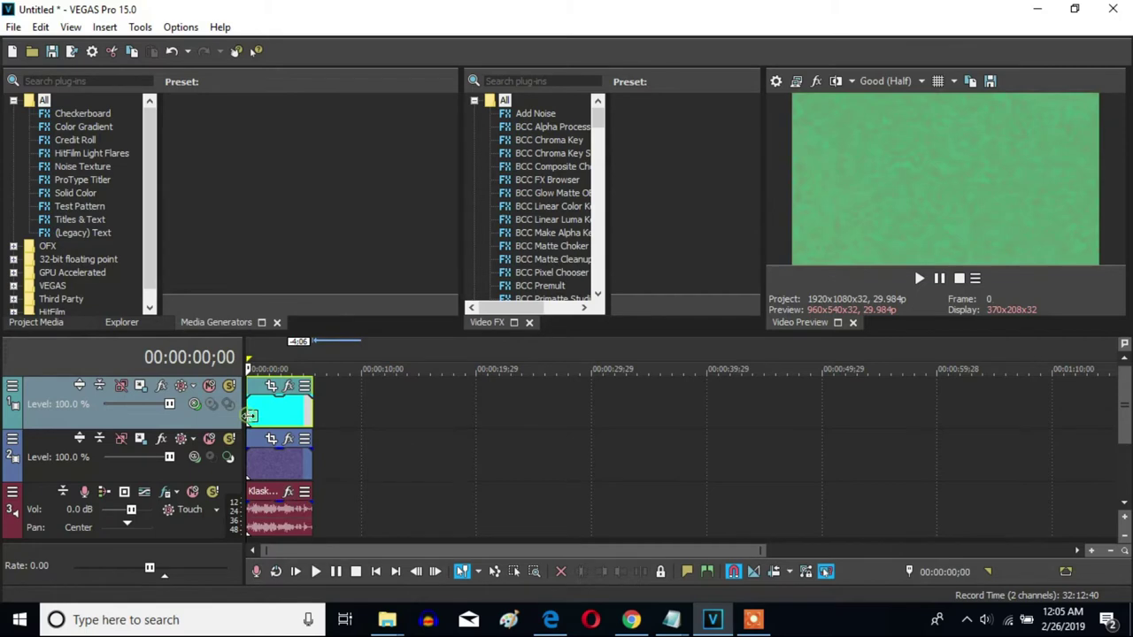
Step: Add the IL Vocodex plug-in with its Chord preset to the Klasky Csupo audio event
{"action": "left_click", "coordinate": [288, 492]}
{"action": "left_click", "coordinate": [659, 268]}
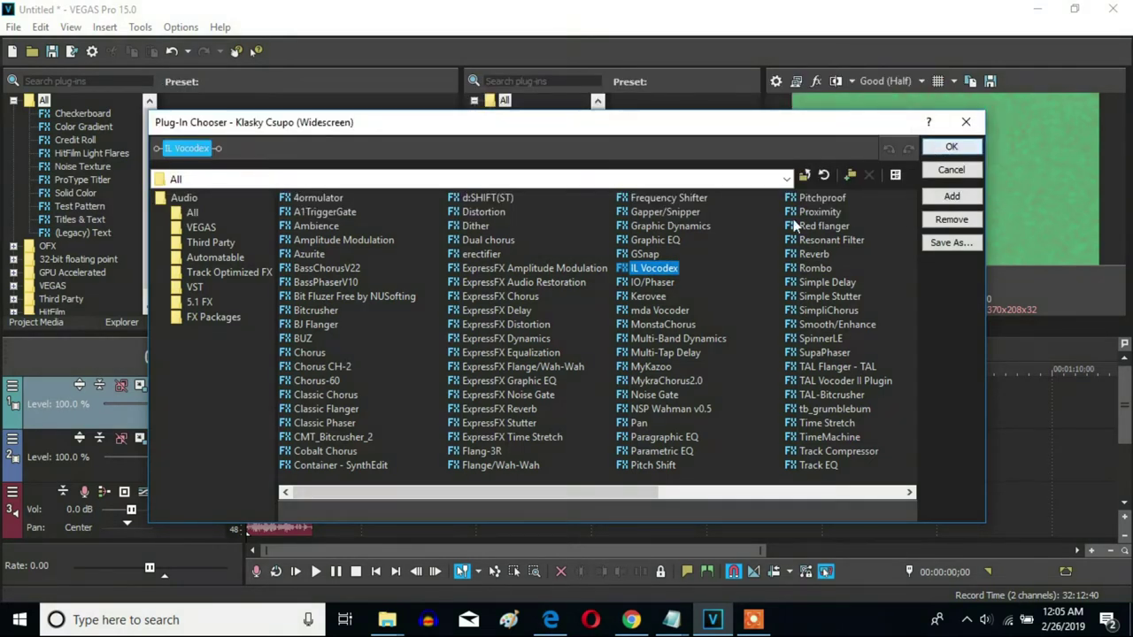
{"action": "left_click", "coordinate": [938, 148]}
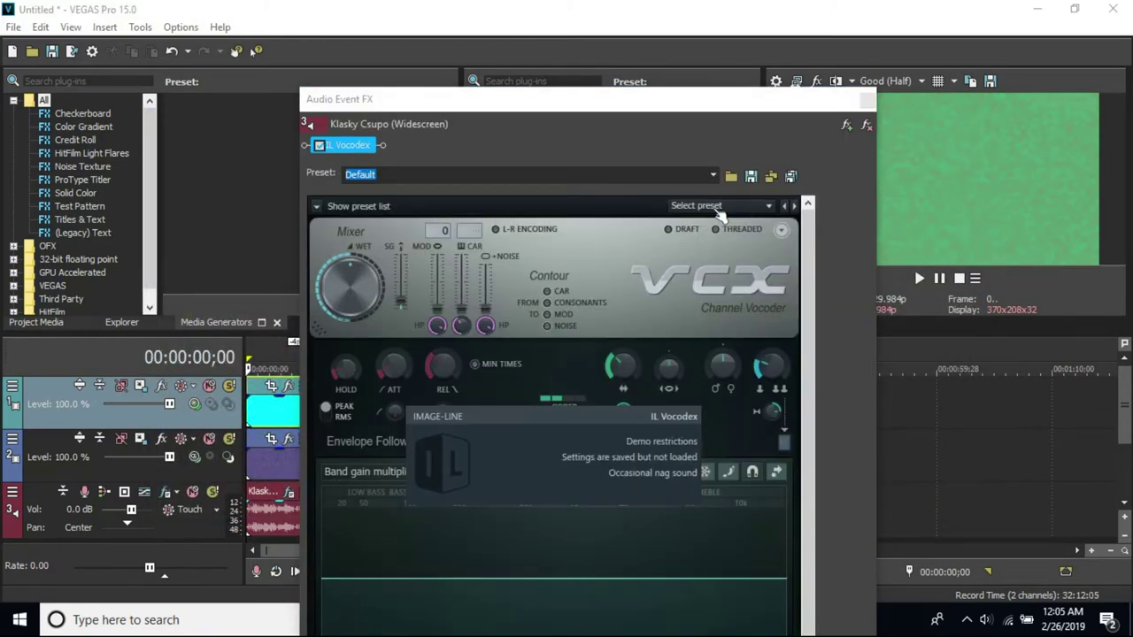
{"action": "left_click", "coordinate": [713, 207]}
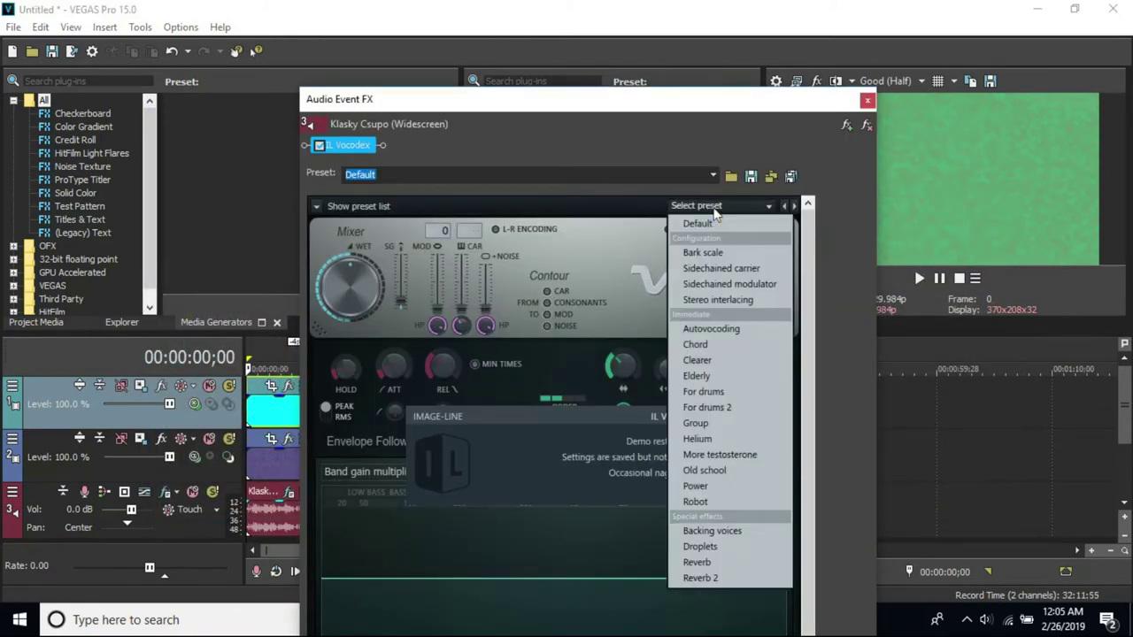
{"action": "left_click", "coordinate": [734, 344]}
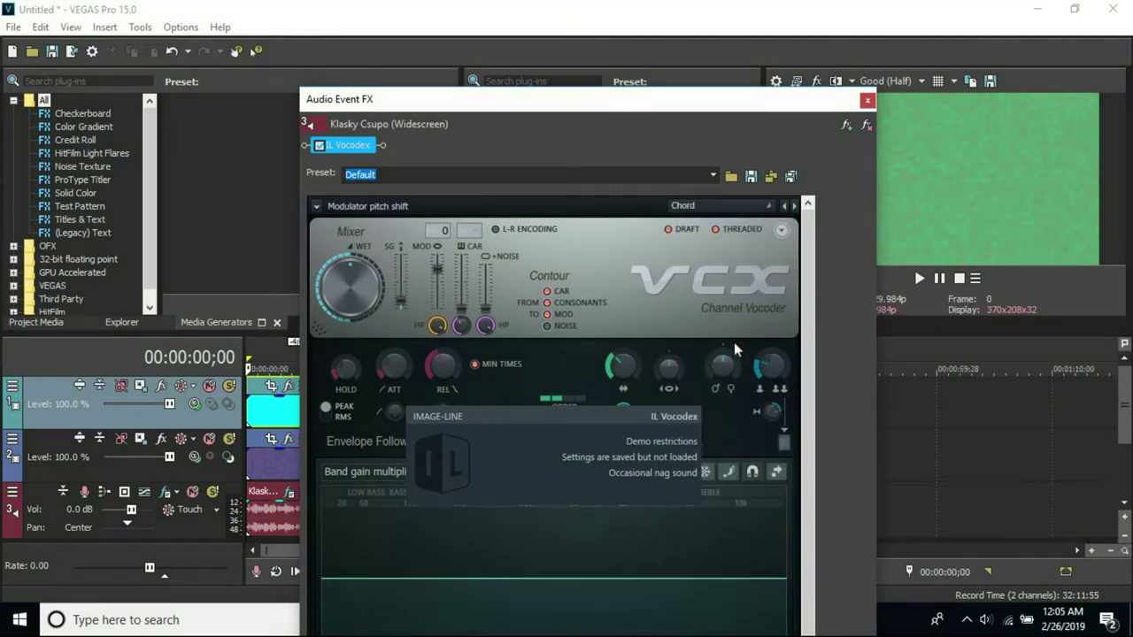
{"action": "left_click", "coordinate": [868, 99]}
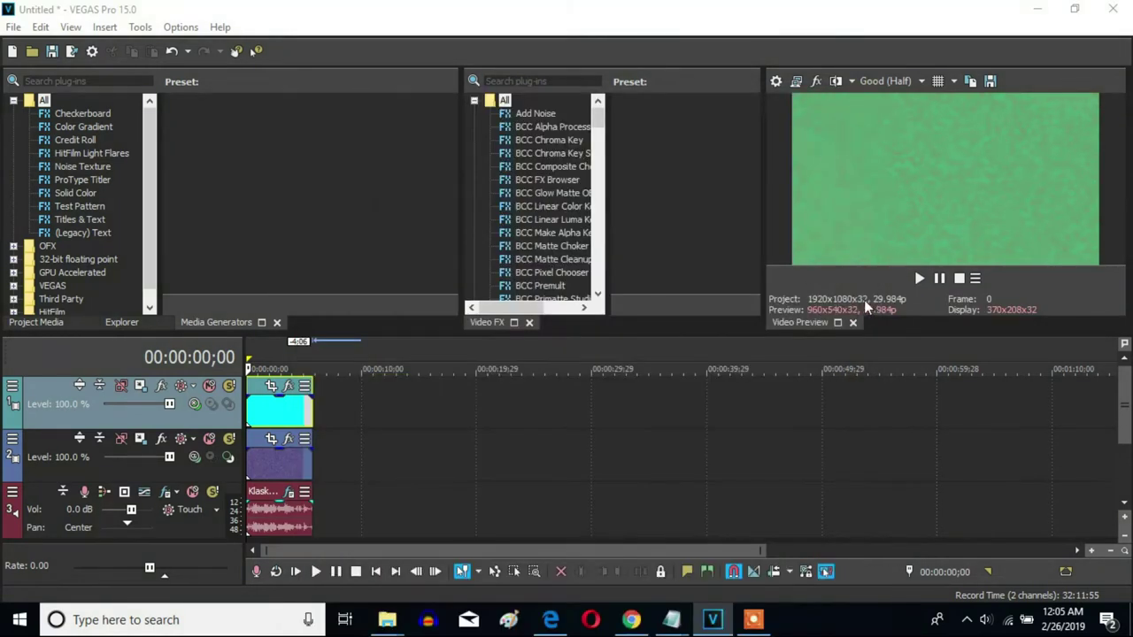
Step: Render the project as Wave (Microsoft) with the Default Template under the name Klasky Csupo In Chord
{"action": "left_click", "coordinate": [14, 27]}
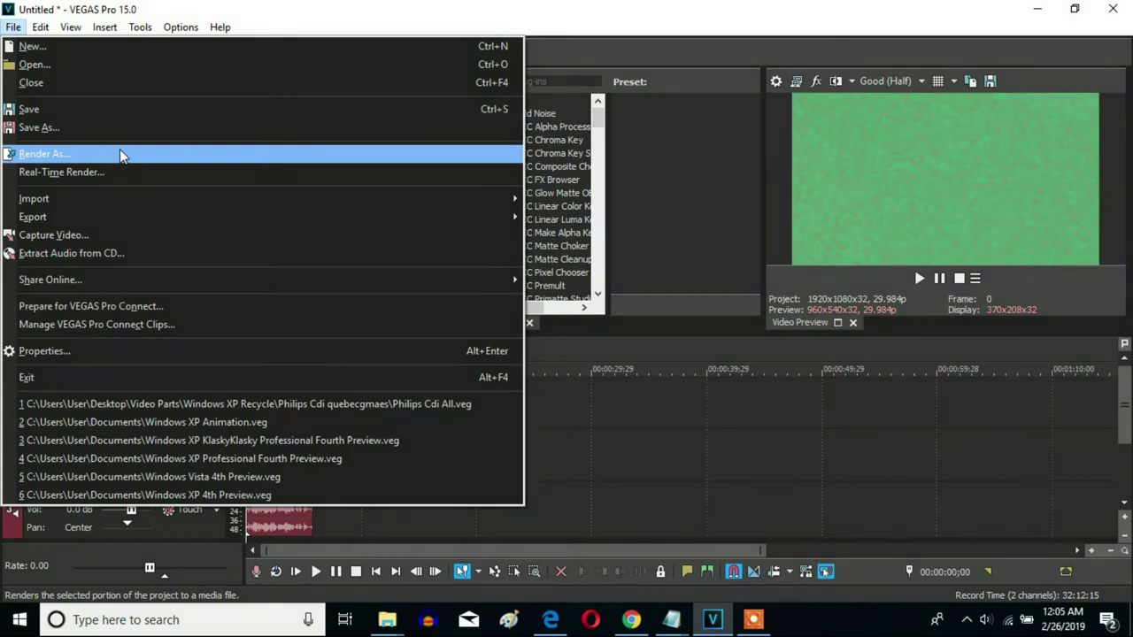
{"action": "left_click", "coordinate": [120, 154]}
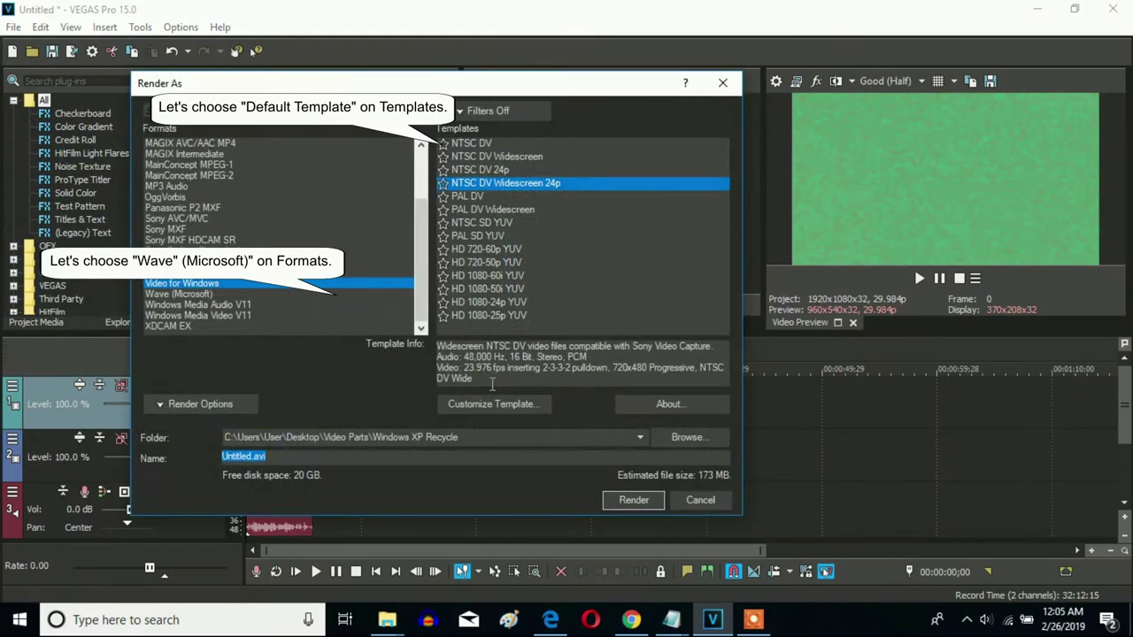
{"action": "left_click", "coordinate": [209, 296]}
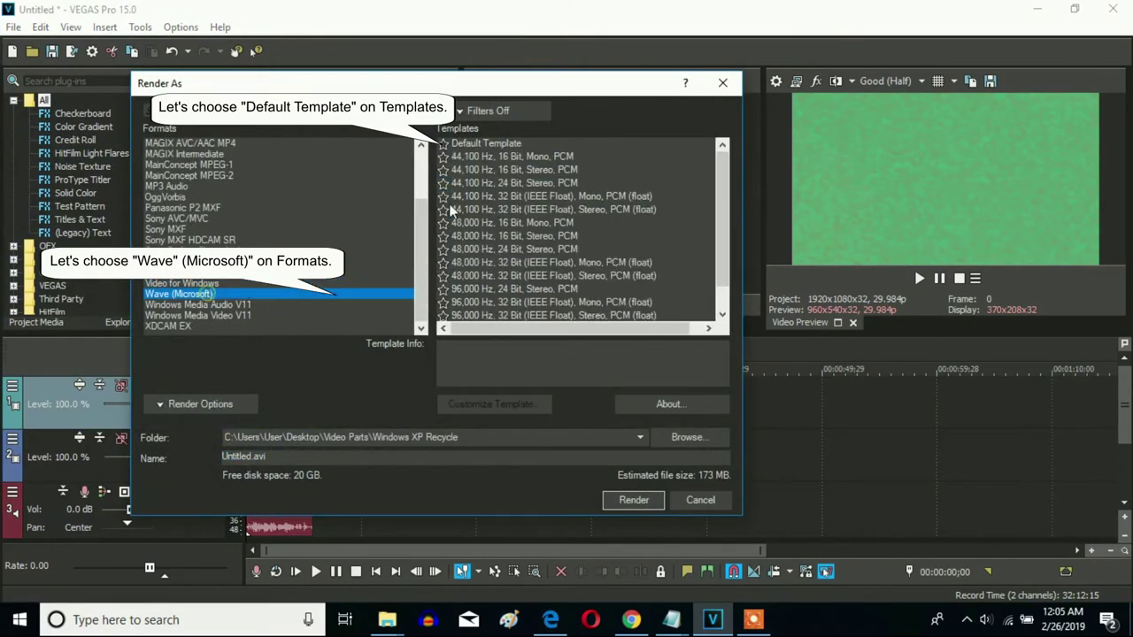
{"action": "left_click", "coordinate": [502, 144]}
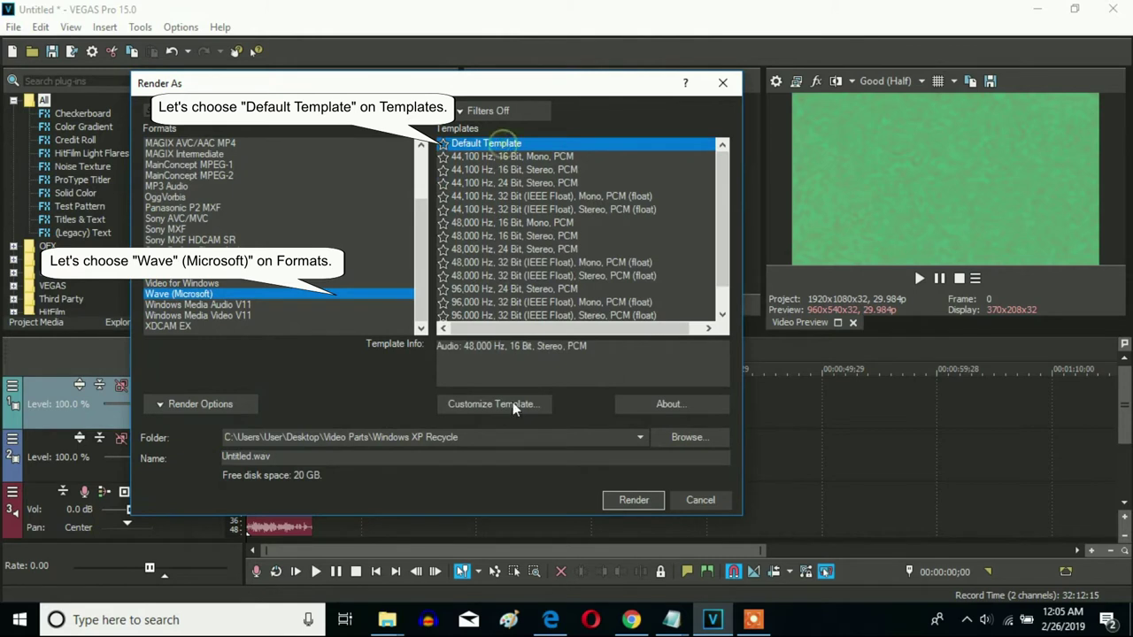
{"action": "double_click", "coordinate": [401, 461]}
{"action": "type", "text": "Xin"}
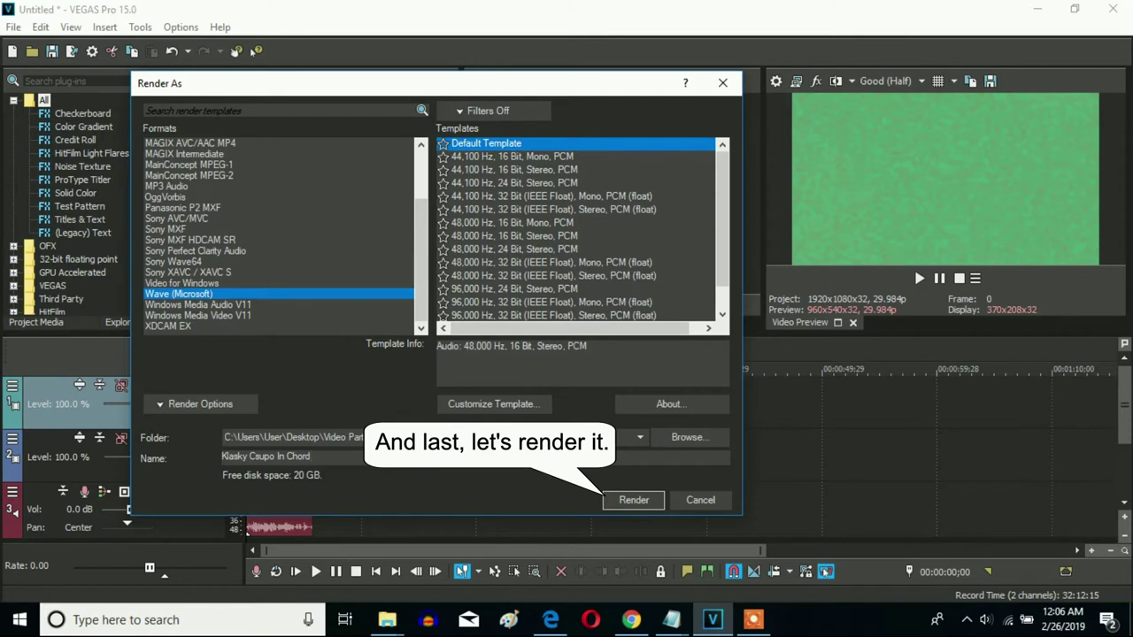
{"action": "left_click", "coordinate": [628, 501]}
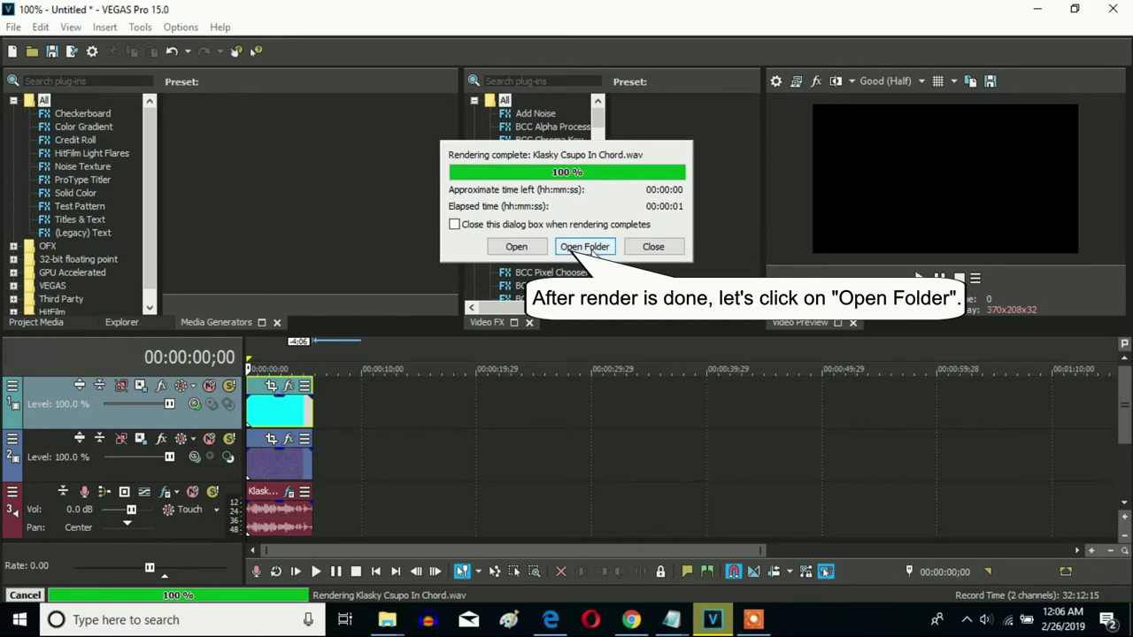
Step: Open the render's folder and play the Klasky Csupo In Chord file
{"action": "left_click", "coordinate": [588, 248]}
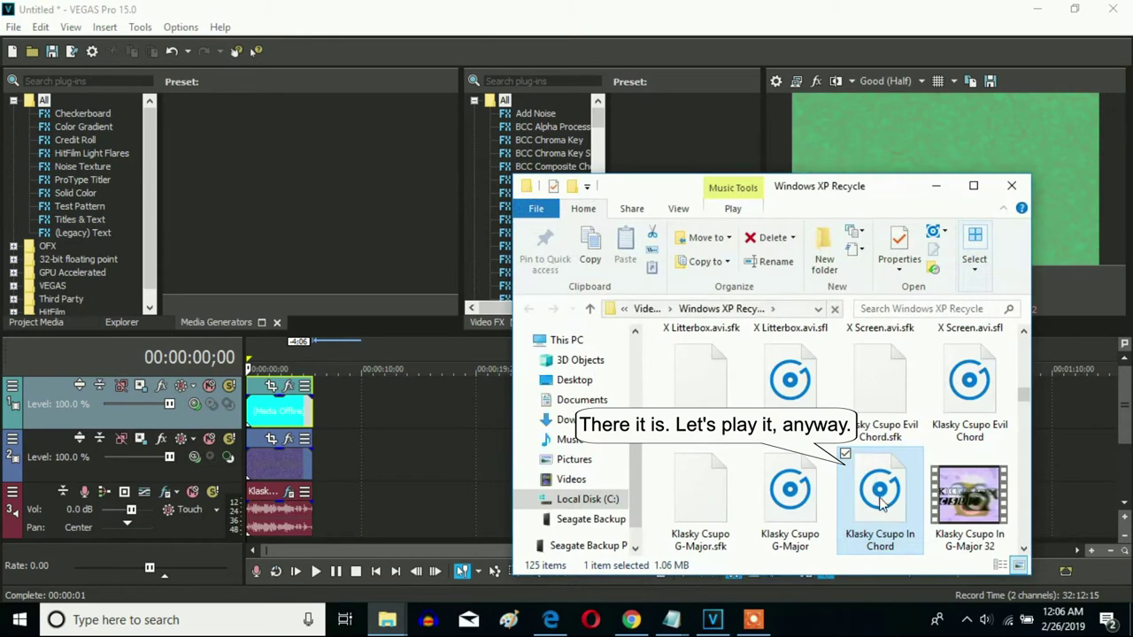
{"action": "double_click", "coordinate": [881, 503]}
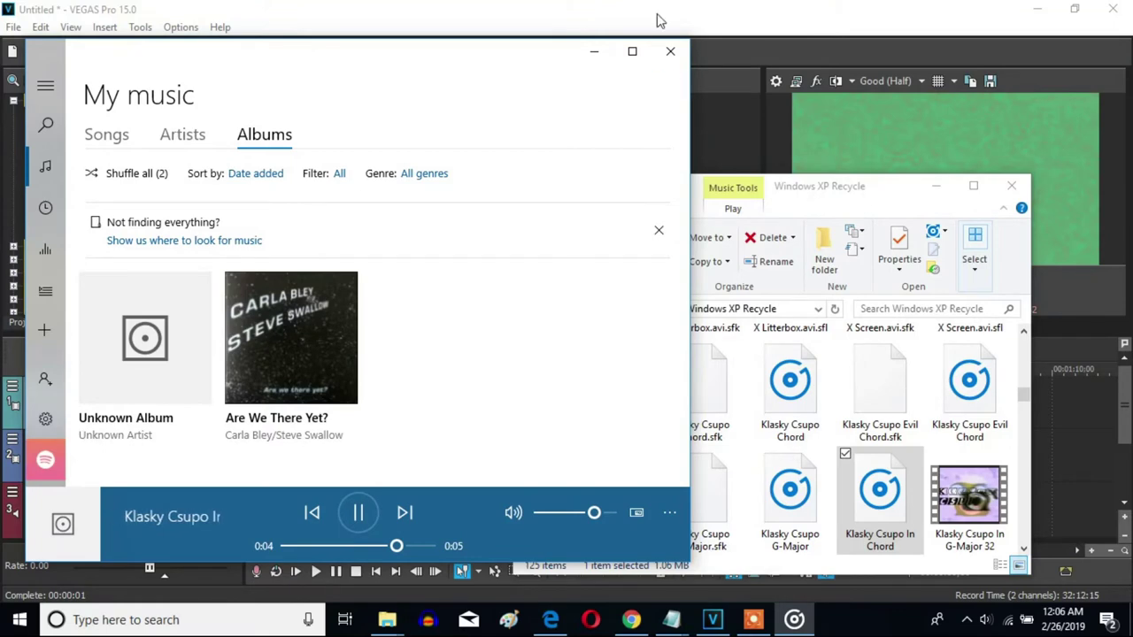
{"action": "left_click", "coordinate": [671, 50]}
Step: Replace the original audio event on track 3 with the rendered Klasky Csupo In Chord file, placed at the timeline start
{"action": "left_click_drag", "start_coordinate": [970, 514], "coordinate": [344, 505]}
{"action": "left_click", "coordinate": [288, 518]}
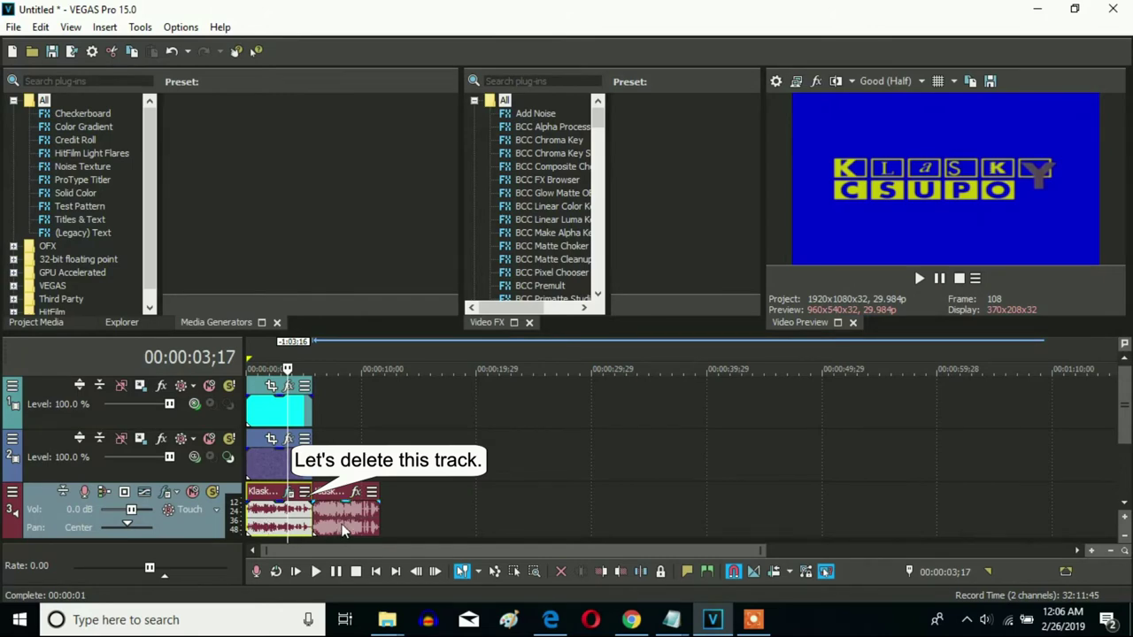
{"action": "key", "text": "Delete"}
{"action": "left_click_drag", "start_coordinate": [345, 521], "coordinate": [252, 523]}
Step: Set the track 3 audio event to the Classic stretch method, A17. Drums, unpitched (minimum echo), with a pitch change of -5
{"action": "right_click", "coordinate": [270, 522]}
{"action": "left_click", "coordinate": [326, 598]}
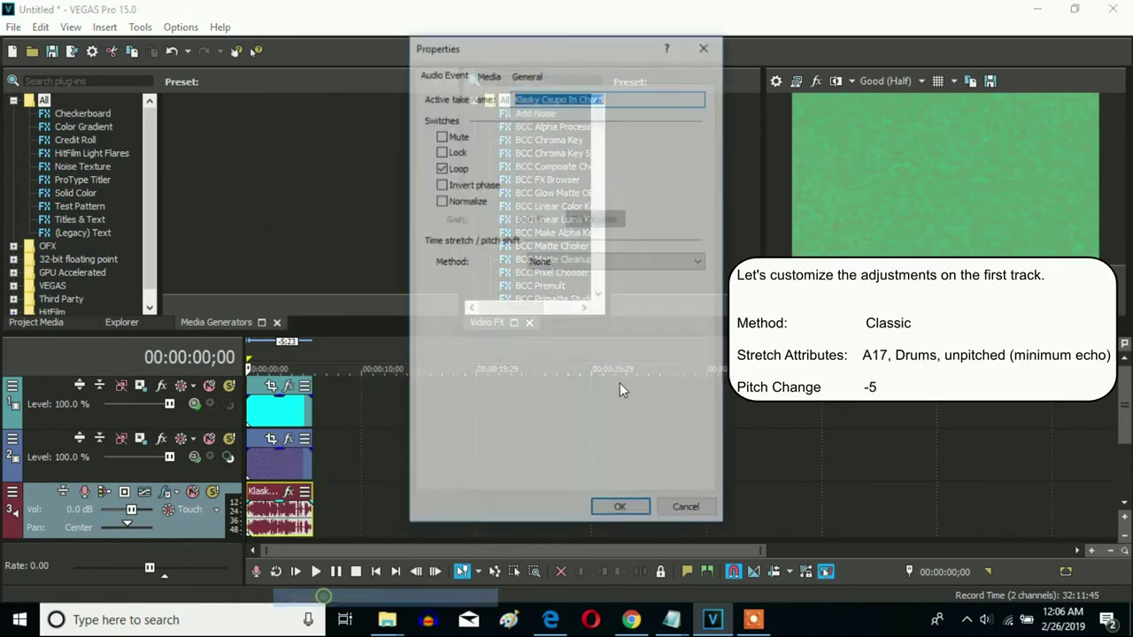
{"action": "left_click", "coordinate": [579, 264]}
{"action": "left_click", "coordinate": [539, 300]}
{"action": "left_click", "coordinate": [584, 285]}
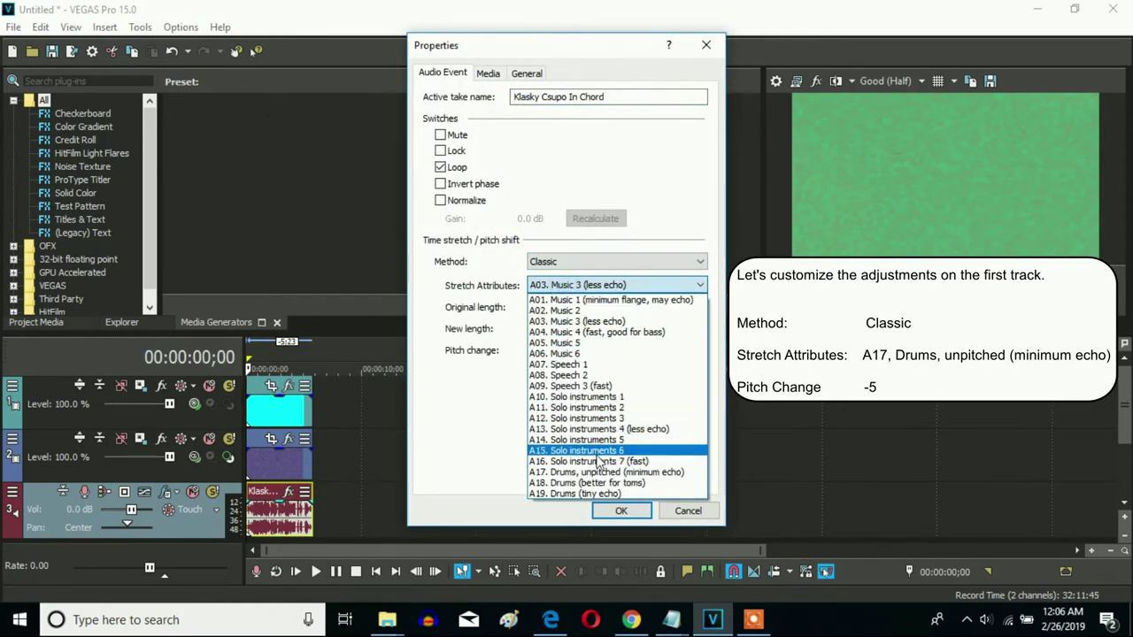
{"action": "left_click", "coordinate": [611, 472]}
{"action": "left_click_drag", "start_coordinate": [673, 350], "coordinate": [561, 357]}
{"action": "type", "text": "-5"}
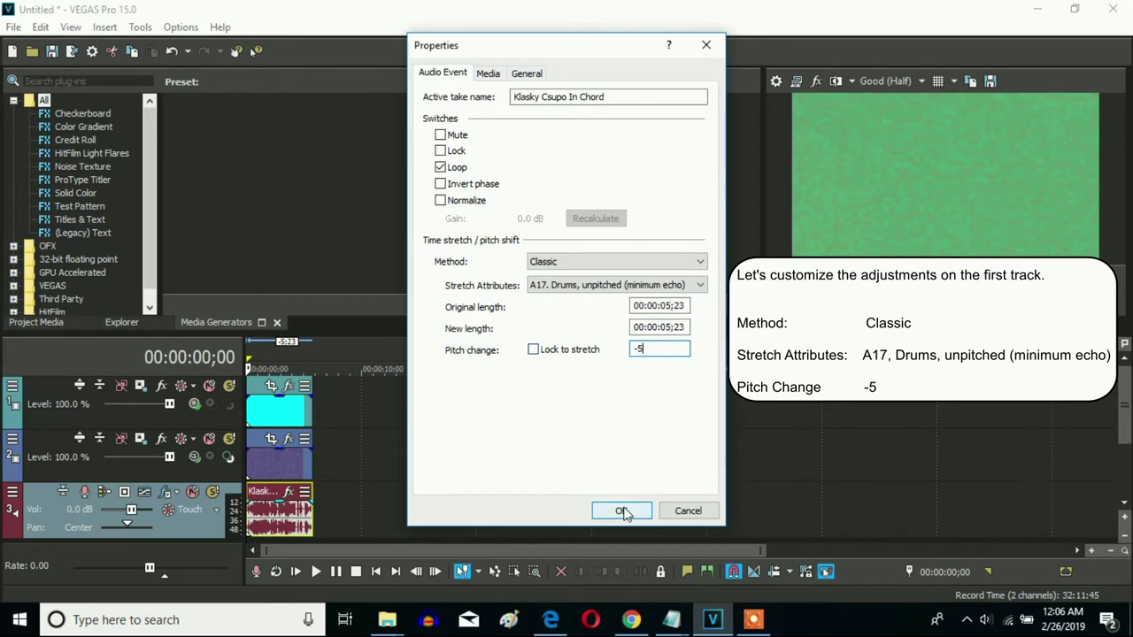
{"action": "left_click", "coordinate": [623, 512]}
Step: Duplicate the pitch-shifted audio track twice
{"action": "scroll", "coordinate": [511, 460], "scroll_direction": "down", "scroll_amount": 3}
{"action": "right_click", "coordinate": [458, 417]}
{"action": "left_click", "coordinate": [506, 273]}
{"action": "right_click", "coordinate": [391, 411]}
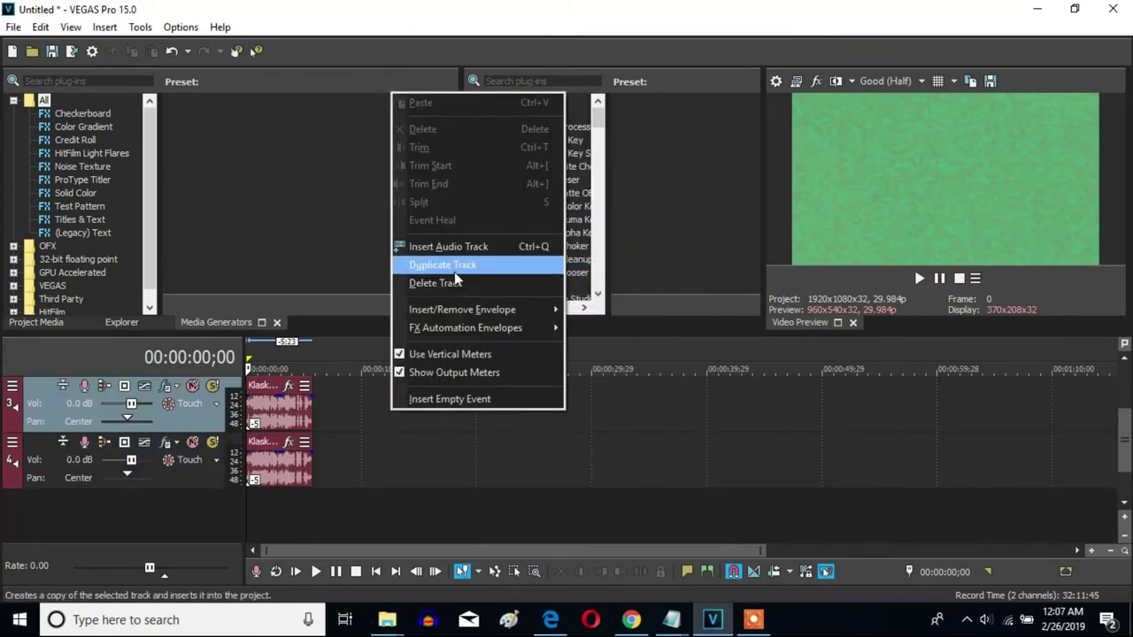
{"action": "left_click", "coordinate": [443, 265]}
Step: Set the pitch change of the audio event on track 4 to 0
{"action": "right_click", "coordinate": [273, 462]}
{"action": "left_click", "coordinate": [309, 602]}
{"action": "double_click", "coordinate": [657, 348]}
{"action": "type", "text": "000"}
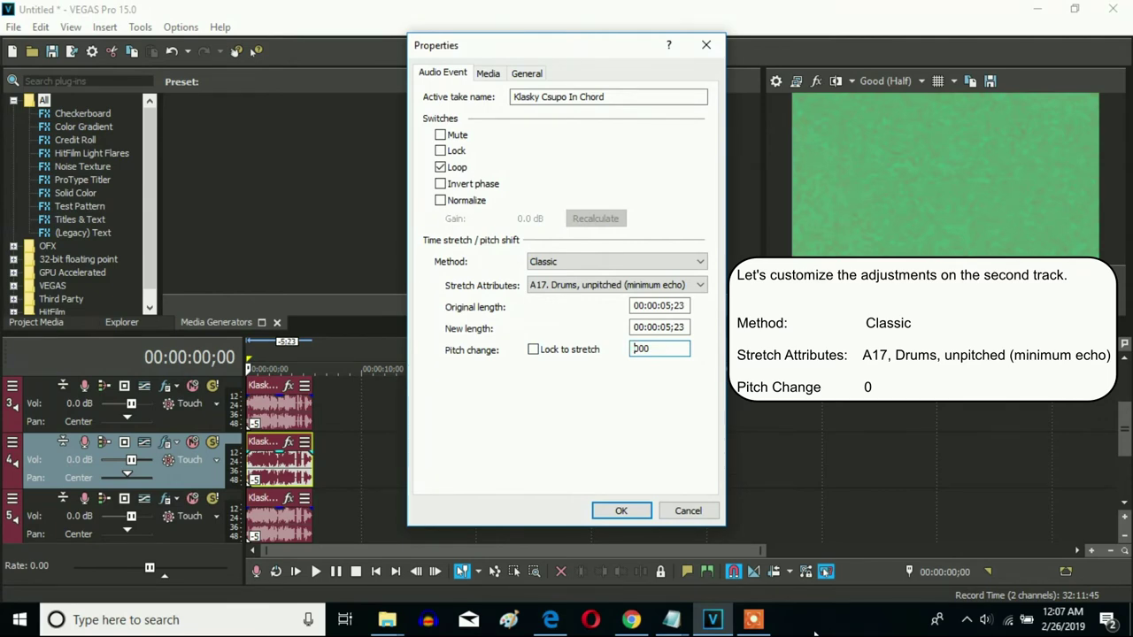
{"action": "left_click", "coordinate": [620, 510]}
Step: Set the pitch change of the audio event on track 5 to 4
{"action": "right_click", "coordinate": [279, 516]}
{"action": "left_click", "coordinate": [342, 591]}
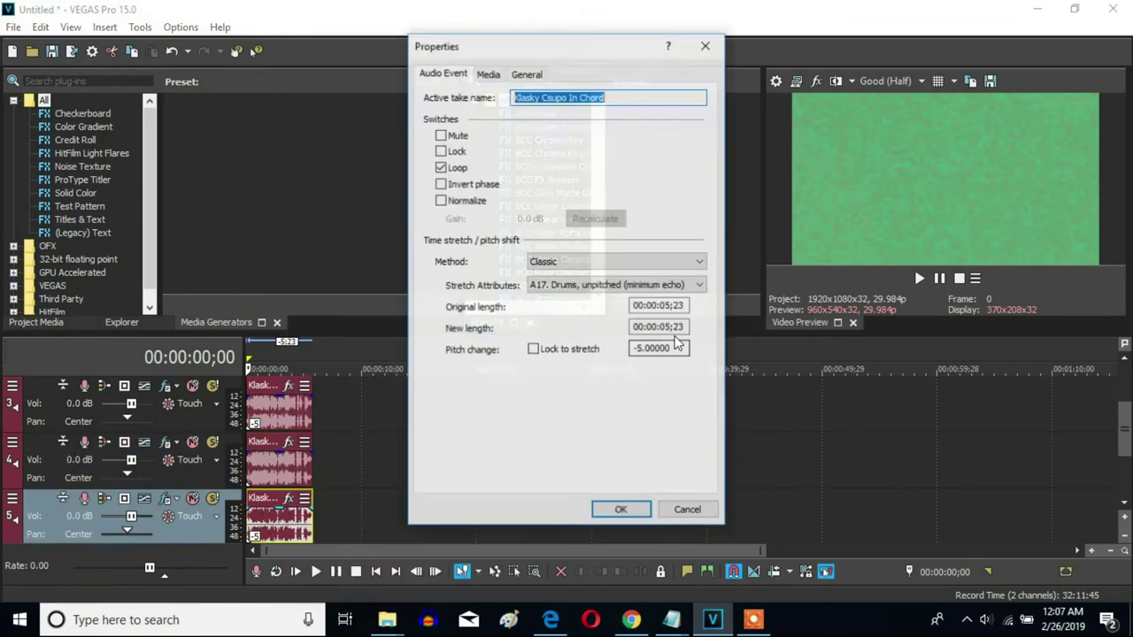
{"action": "double_click", "coordinate": [671, 347]}
{"action": "type", "text": "4"}
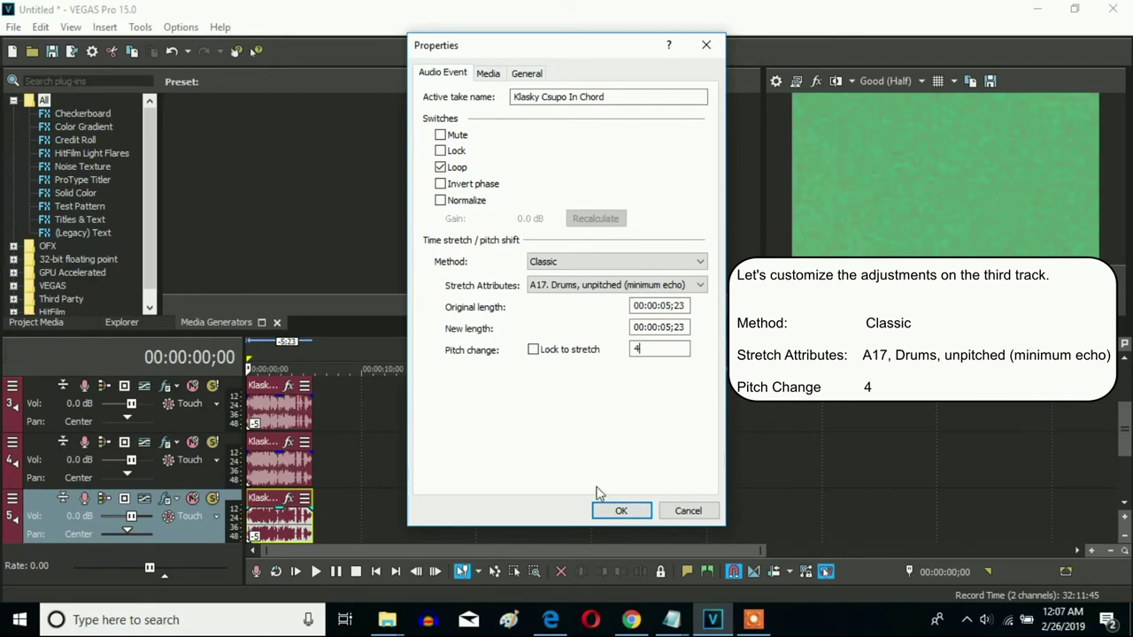
{"action": "left_click", "coordinate": [616, 509]}
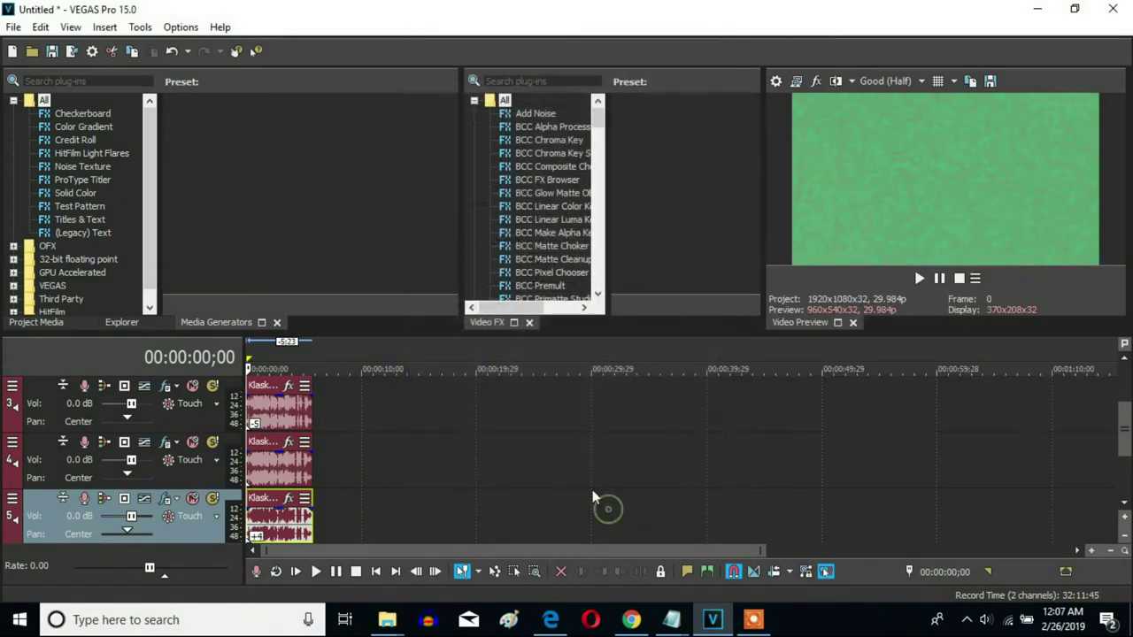
Step: Render the project as Wave (Microsoft) with the Default Template, named "Klasky Csupo In Chord In G-Major 2"
{"action": "left_click", "coordinate": [14, 26]}
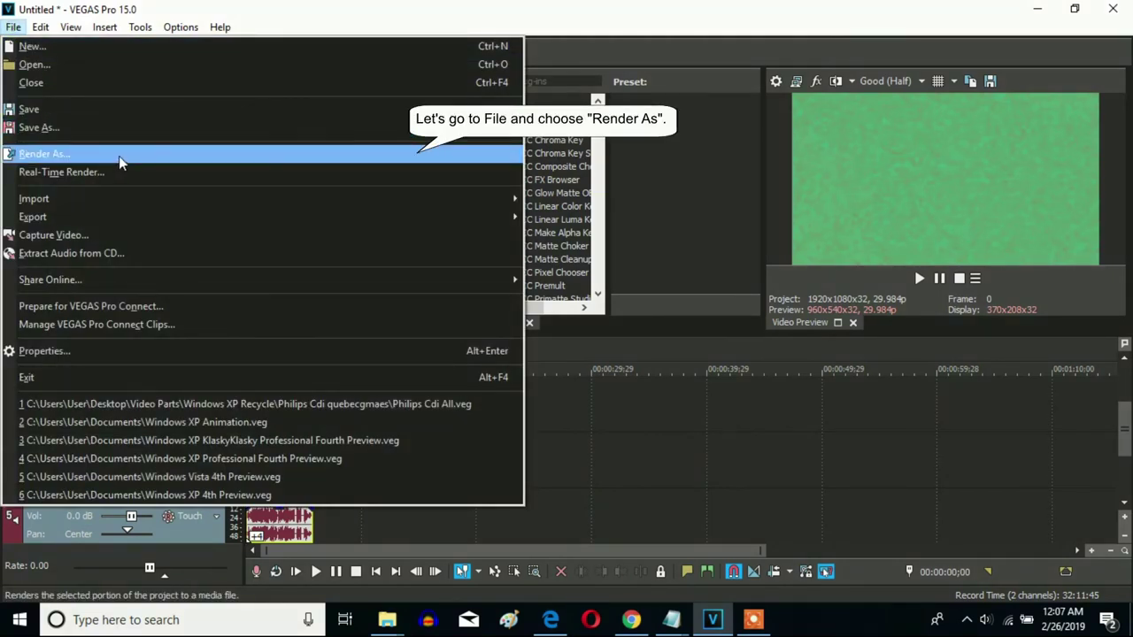
{"action": "left_click", "coordinate": [119, 156]}
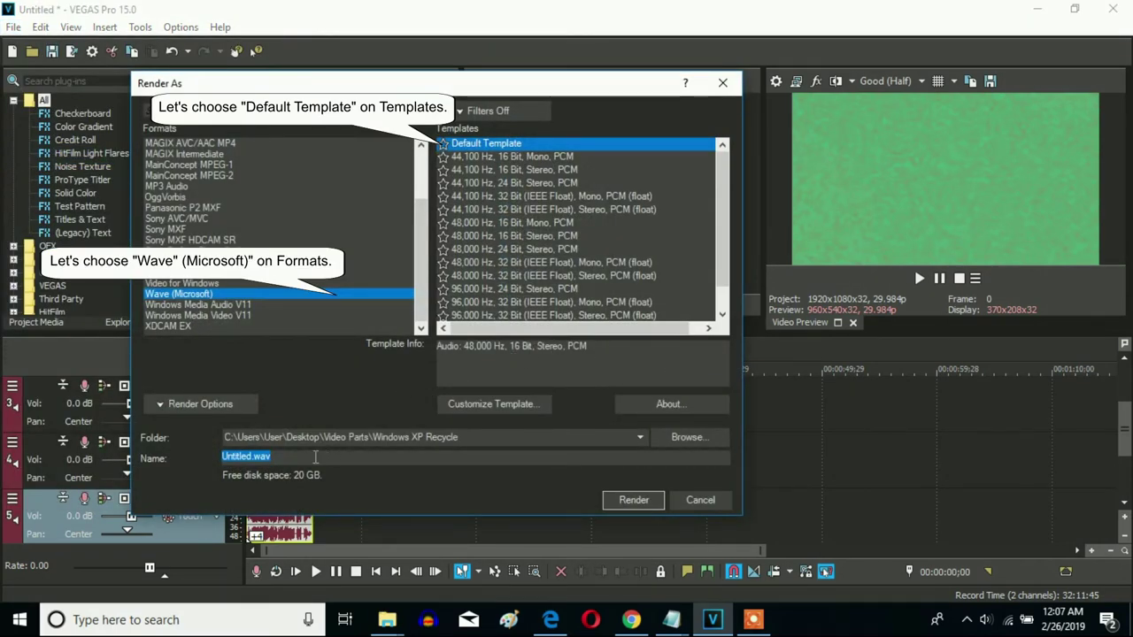
{"action": "type", "text": "Klasky "}
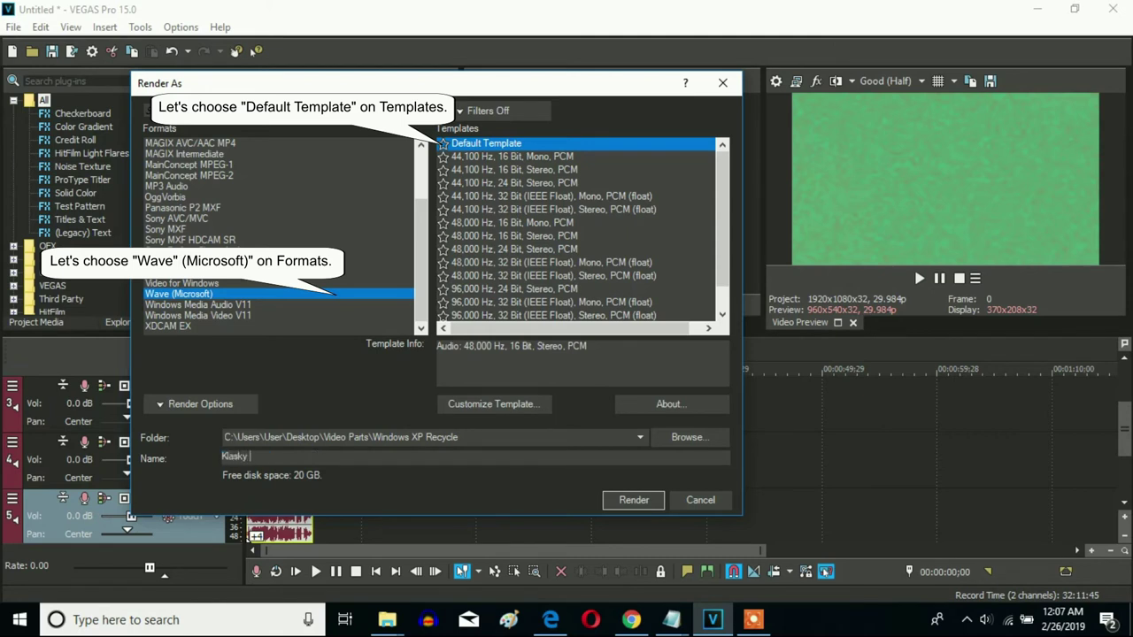
{"action": "type", "text": "Csupo In Chord In G-"}
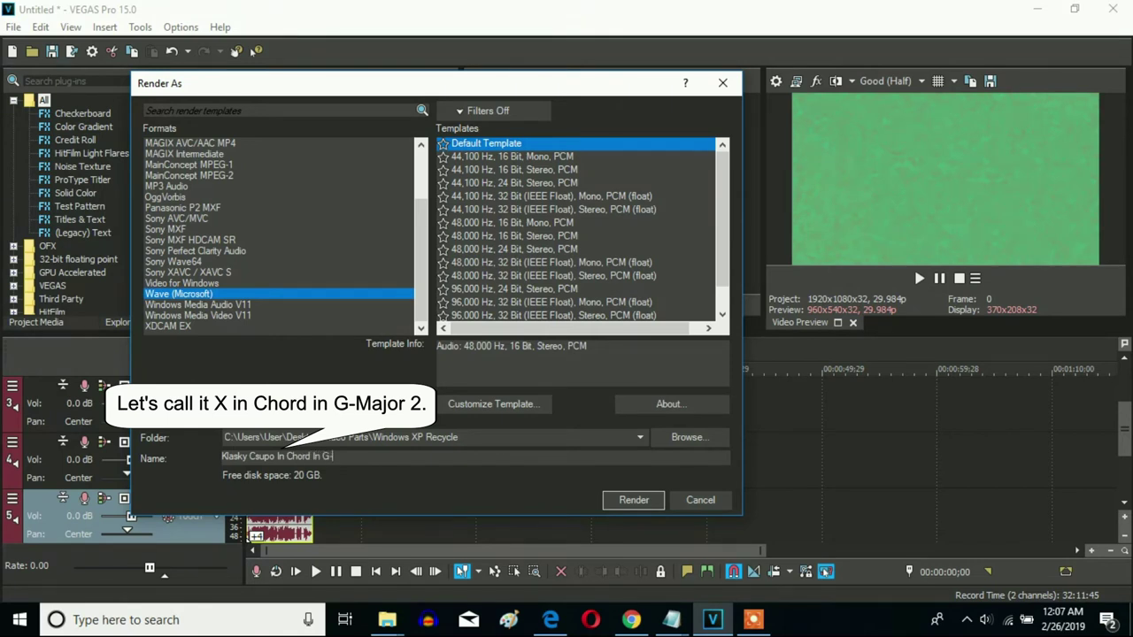
{"action": "type", "text": "2"}
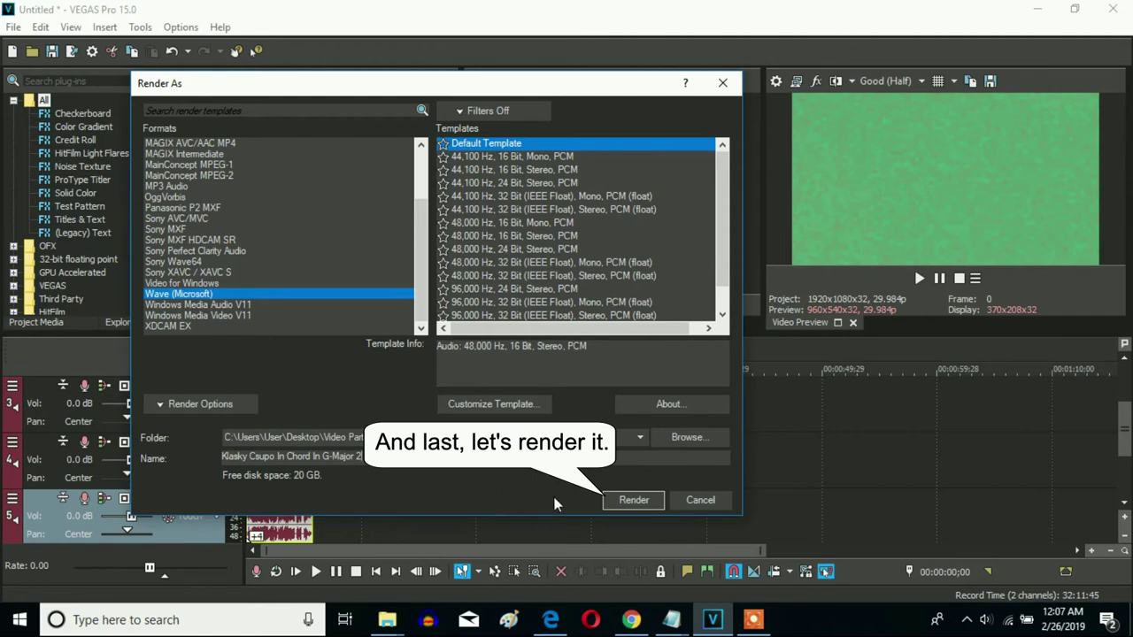
{"action": "left_click", "coordinate": [617, 500]}
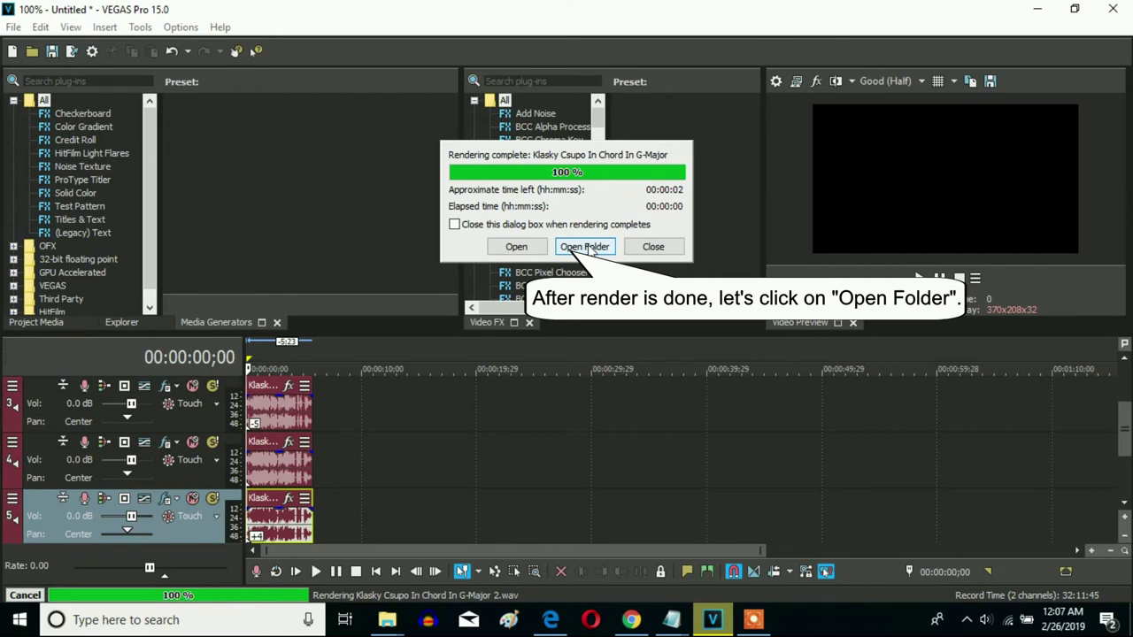
Step: Open the render's folder and add the "Klasky Csupo In Chord In G-Major 2" file to track 3 after the existing audio event
{"action": "left_click", "coordinate": [587, 248]}
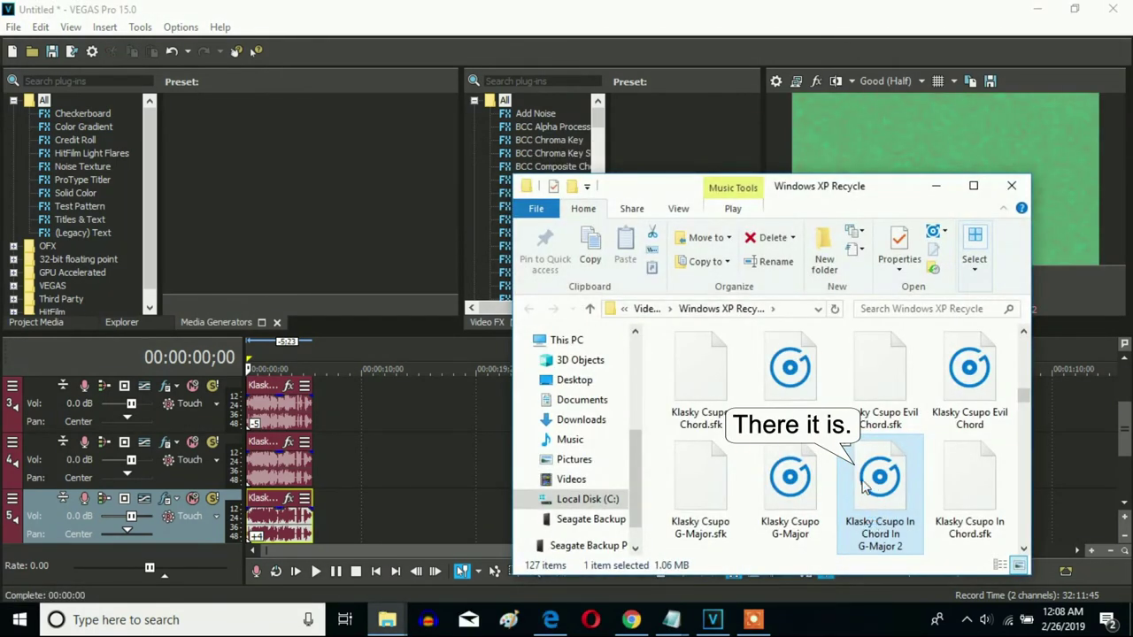
{"action": "left_click_drag", "start_coordinate": [879, 500], "coordinate": [329, 419]}
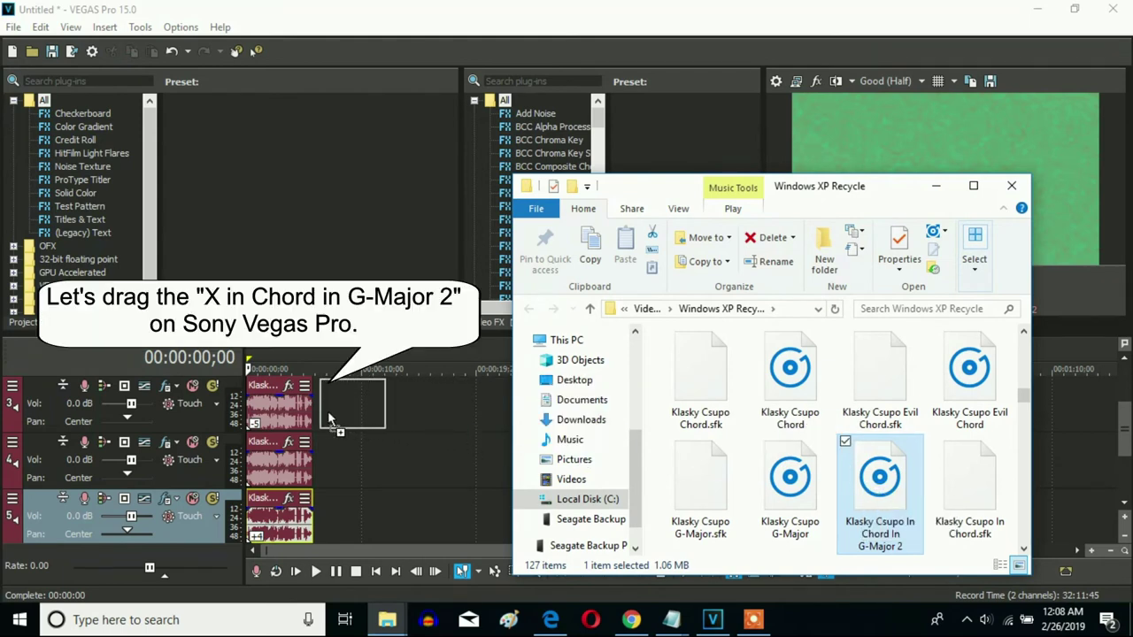
{"action": "left_click_drag", "start_coordinate": [329, 419], "coordinate": [330, 418]}
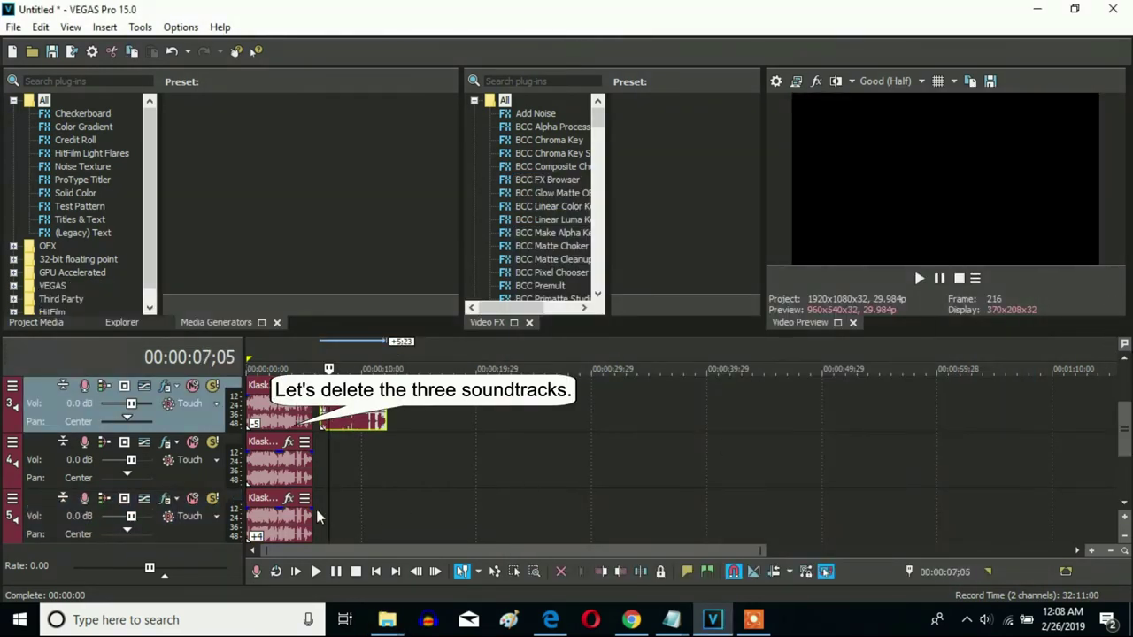
Step: Delete the three original audio events on tracks 3 to 5 and move the rendered chord audio to the start of track 3
{"action": "left_click", "coordinate": [254, 518]}
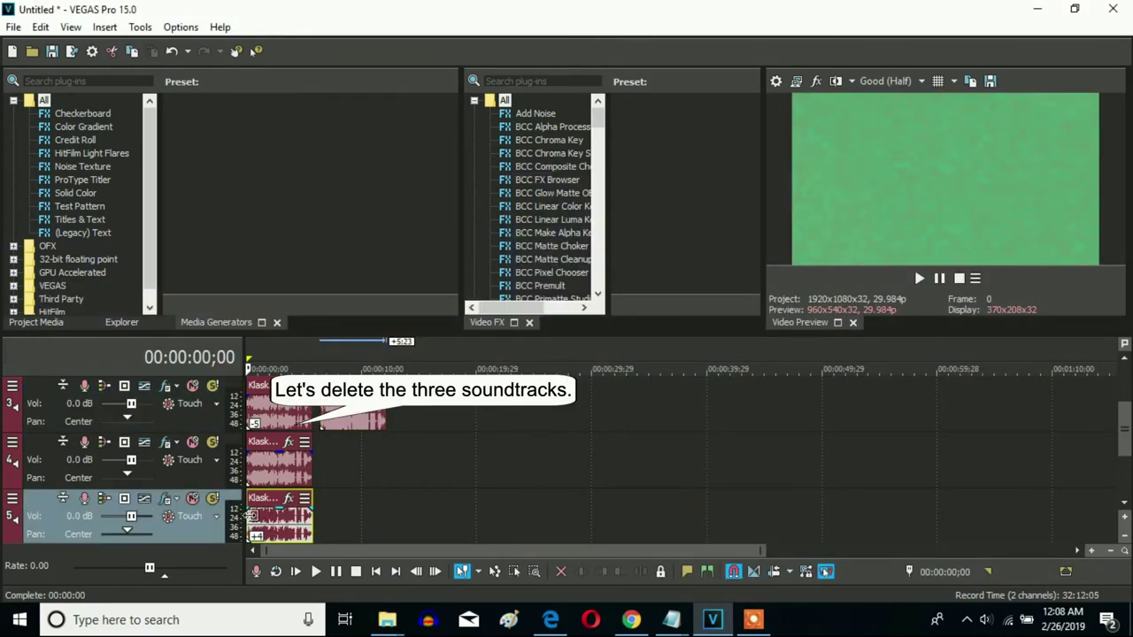
{"action": "left_click", "coordinate": [249, 476]}
{"action": "key", "text": "Delete"}
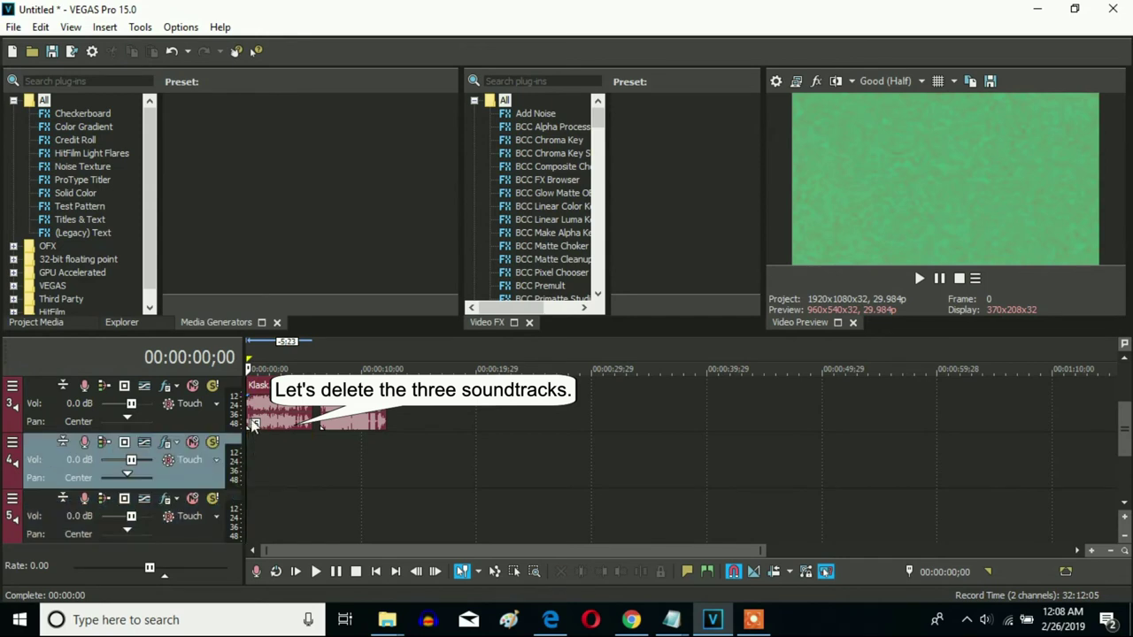
{"action": "left_click", "coordinate": [265, 412]}
{"action": "key", "text": "Delete"}
{"action": "left_click_drag", "start_coordinate": [351, 420], "coordinate": [272, 421]}
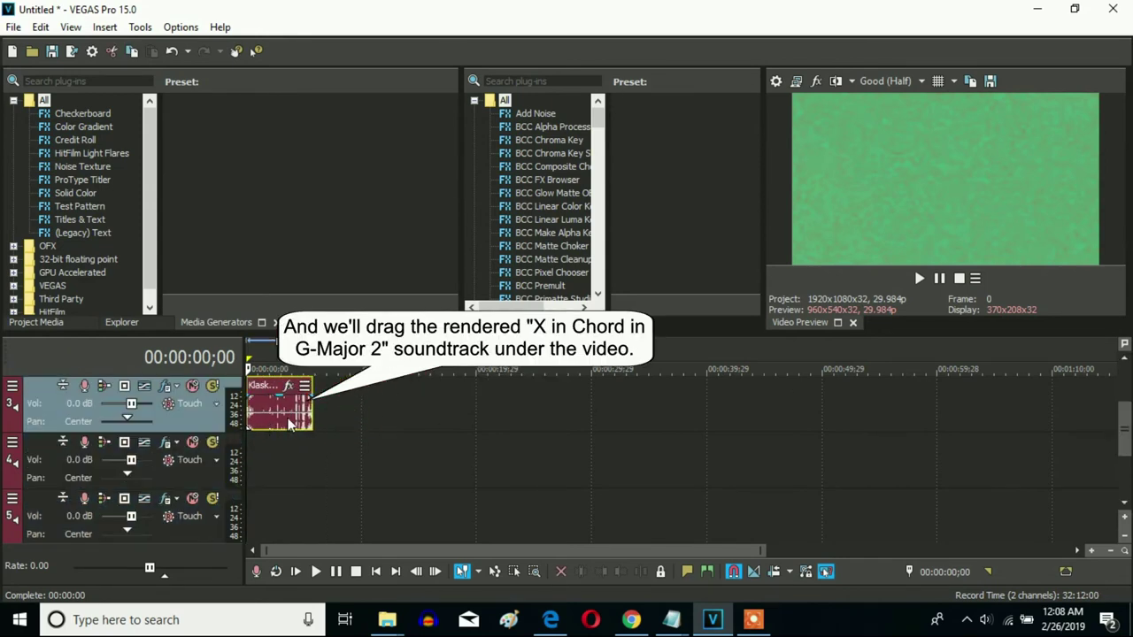
Step: Set the track 3 audio event to the Classic stretch method, A19. Drums (tiny echo), with a pitch change of -24
{"action": "right_click", "coordinate": [282, 419]}
{"action": "left_click", "coordinate": [354, 606]}
{"action": "left_click", "coordinate": [571, 262]}
{"action": "left_click", "coordinate": [571, 282]}
{"action": "left_click", "coordinate": [575, 285]}
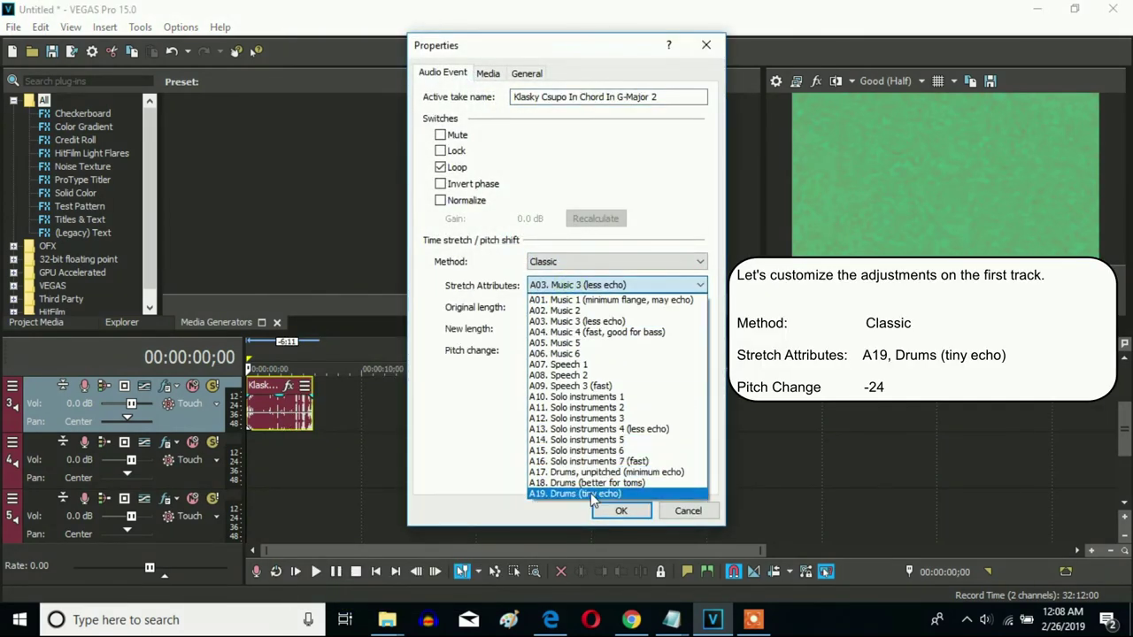
{"action": "left_click", "coordinate": [591, 493]}
{"action": "key", "text": "Tab"}
{"action": "type", "text": "-24"}
{"action": "left_click", "coordinate": [679, 328]}
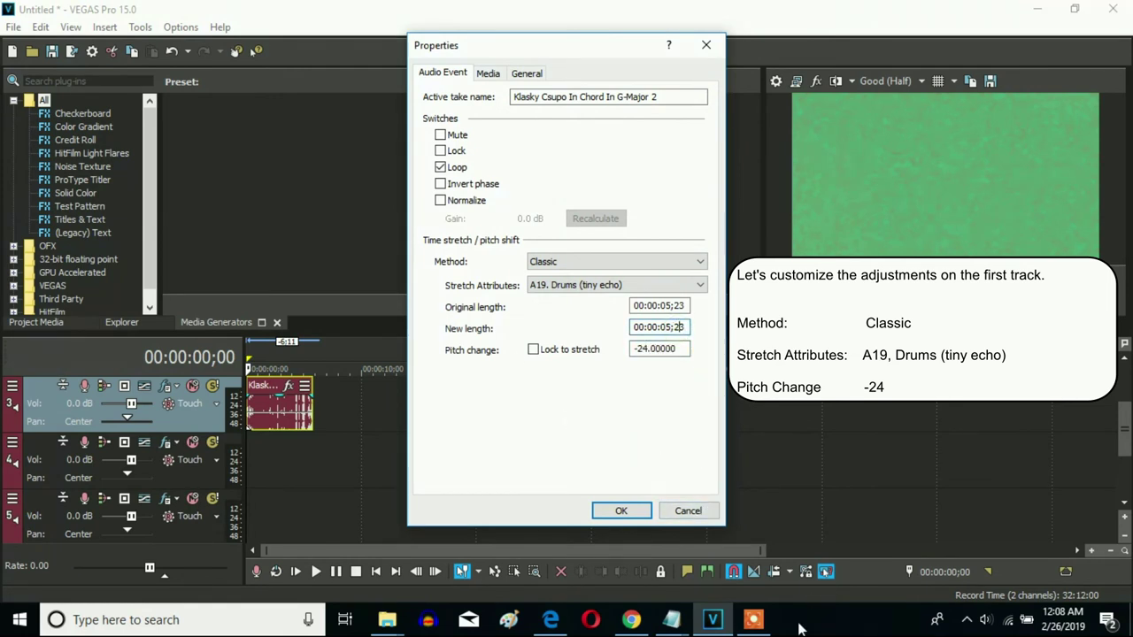
{"action": "left_click", "coordinate": [620, 512]}
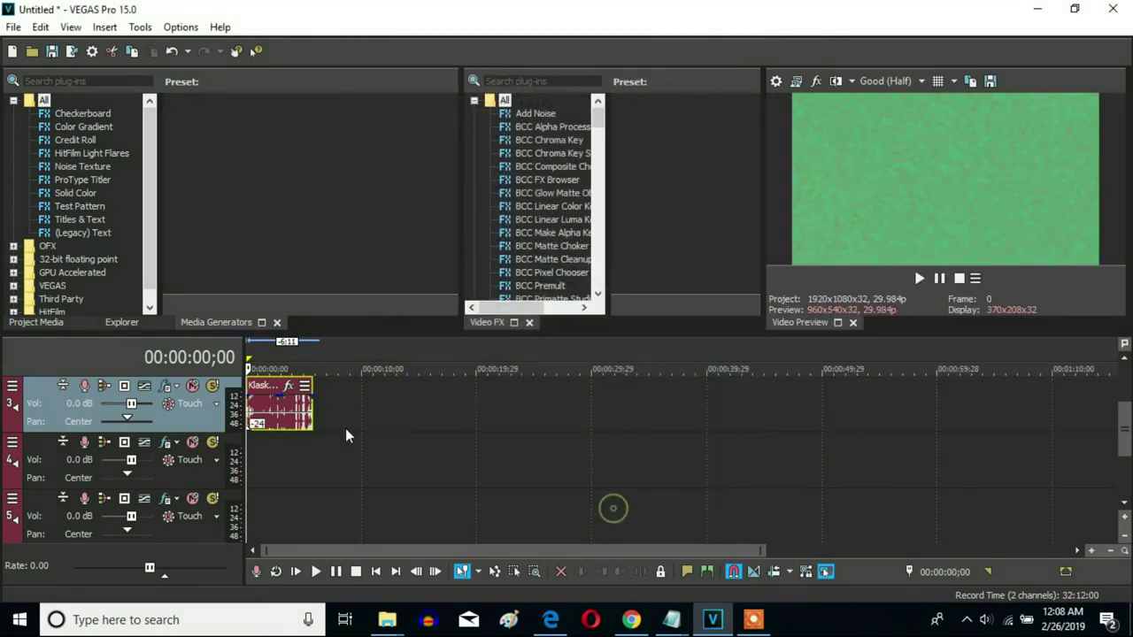
Step: Copy the pitch-shifted audio event from track 3 to the start of track 4
{"action": "right_click", "coordinate": [300, 407]}
{"action": "left_click", "coordinate": [324, 189]}
{"action": "right_click", "coordinate": [254, 470]}
{"action": "left_click", "coordinate": [328, 214]}
Step: Set the pitch change of the audio event on track 4 to -12
{"action": "right_click", "coordinate": [266, 456]}
{"action": "left_click", "coordinate": [317, 597]}
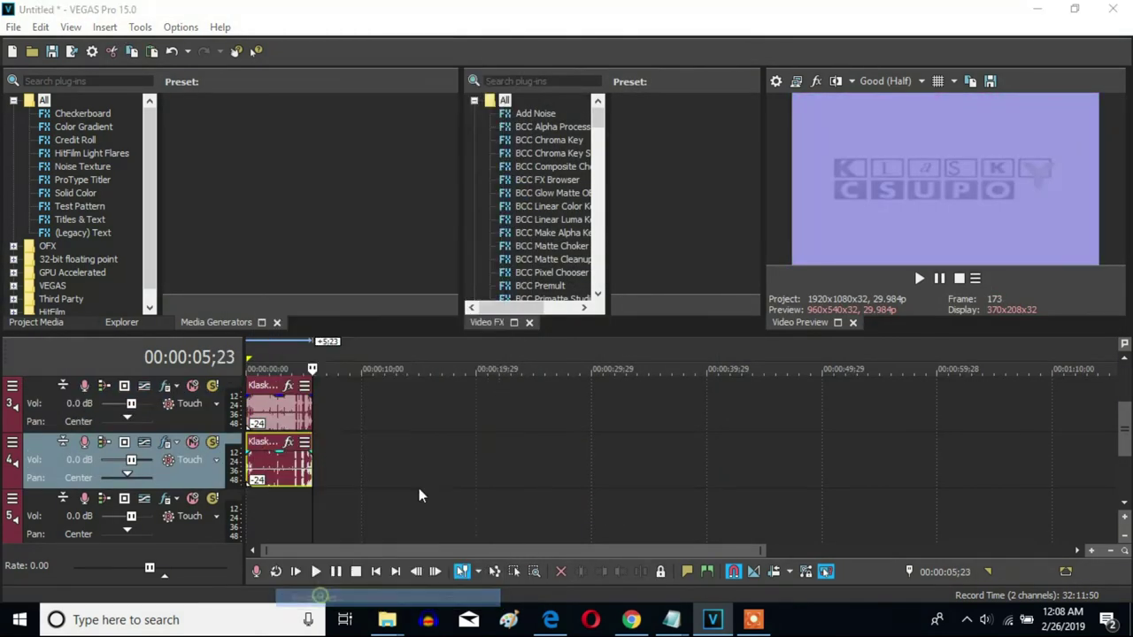
{"action": "left_click_drag", "start_coordinate": [689, 348], "coordinate": [637, 349]}
{"action": "key", "text": "BackSpace"}
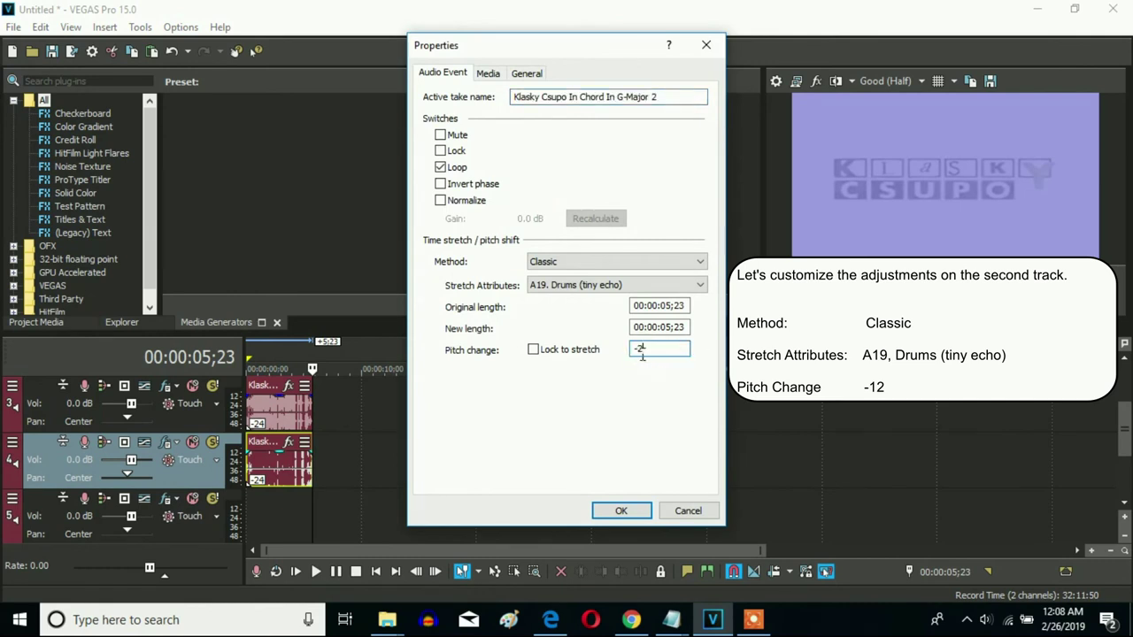
{"action": "type", "text": "12"}
{"action": "key", "text": "Tab"}
{"action": "left_click", "coordinate": [679, 350]}
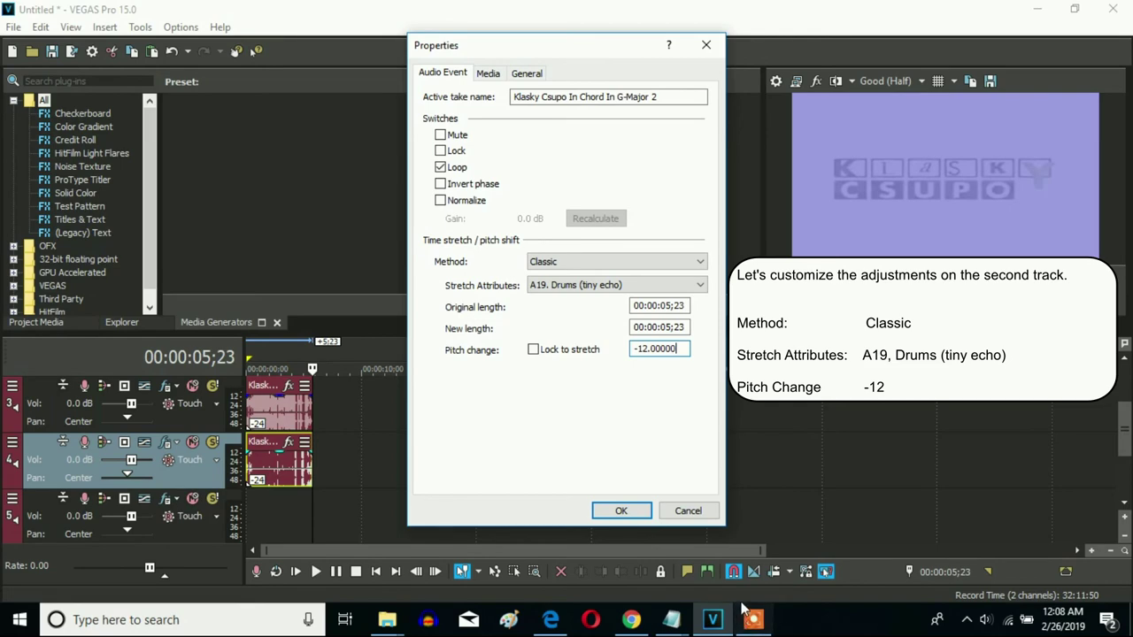
{"action": "left_click", "coordinate": [622, 511]}
Step: Paste another copy of the audio event at the start of track 5
{"action": "left_click", "coordinate": [249, 514]}
{"action": "right_click", "coordinate": [259, 515]}
{"action": "left_click", "coordinate": [310, 206]}
Step: Set the pitch change of the audio event on track 5 to 0
{"action": "right_click", "coordinate": [285, 538]}
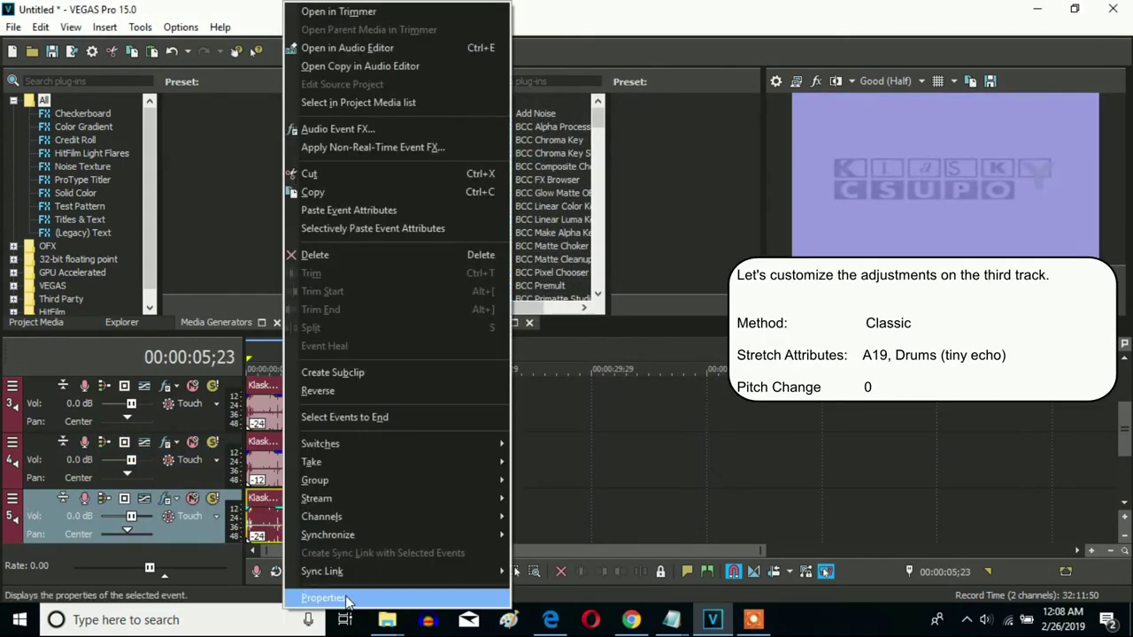
{"action": "left_click", "coordinate": [407, 600]}
{"action": "left_click_drag", "start_coordinate": [633, 349], "coordinate": [650, 350]}
{"action": "type", "text": "0"}
{"action": "left_click", "coordinate": [689, 327]}
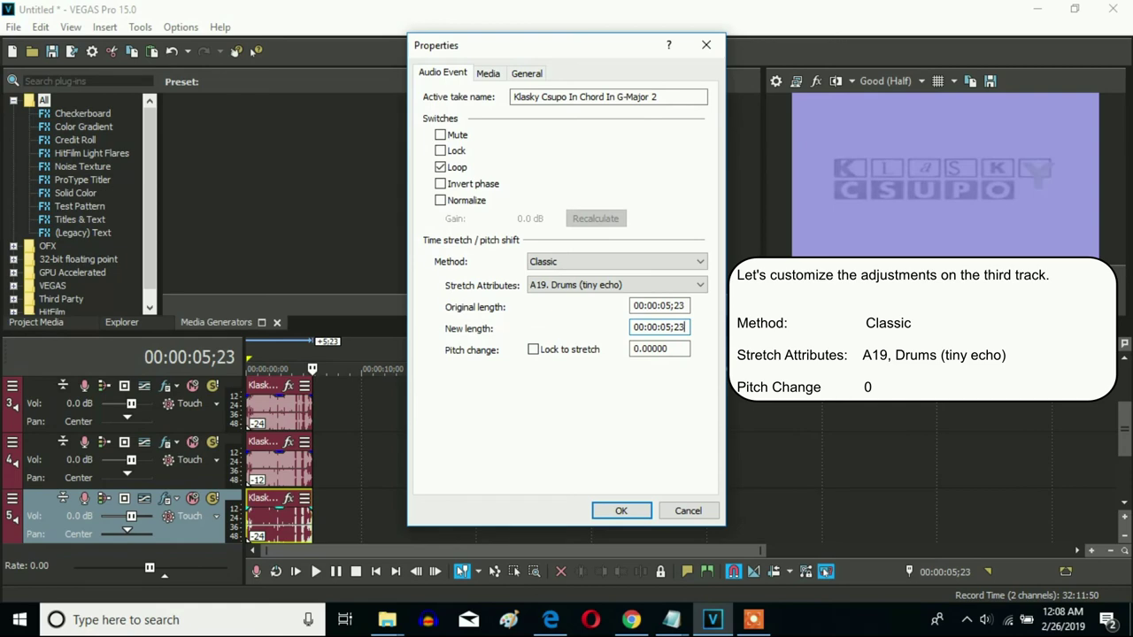
{"action": "left_click", "coordinate": [621, 511]}
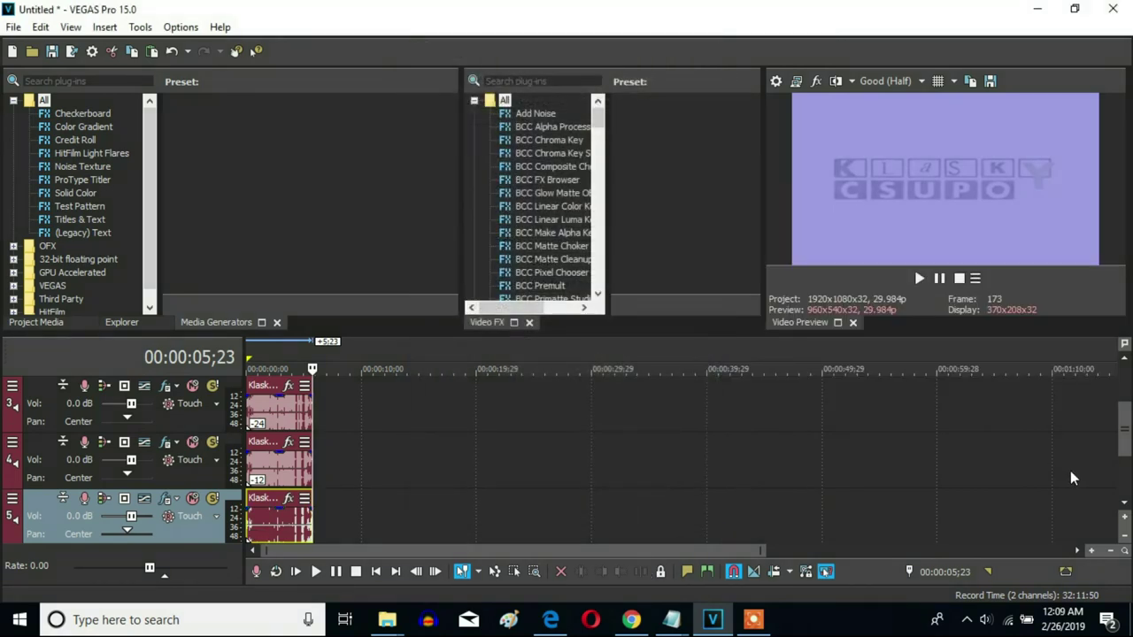
Step: Duplicate audio track 5 twice to make tracks 6 and 7
{"action": "left_click", "coordinate": [1126, 506]}
{"action": "left_click", "coordinate": [1125, 506]}
{"action": "right_click", "coordinate": [405, 422]}
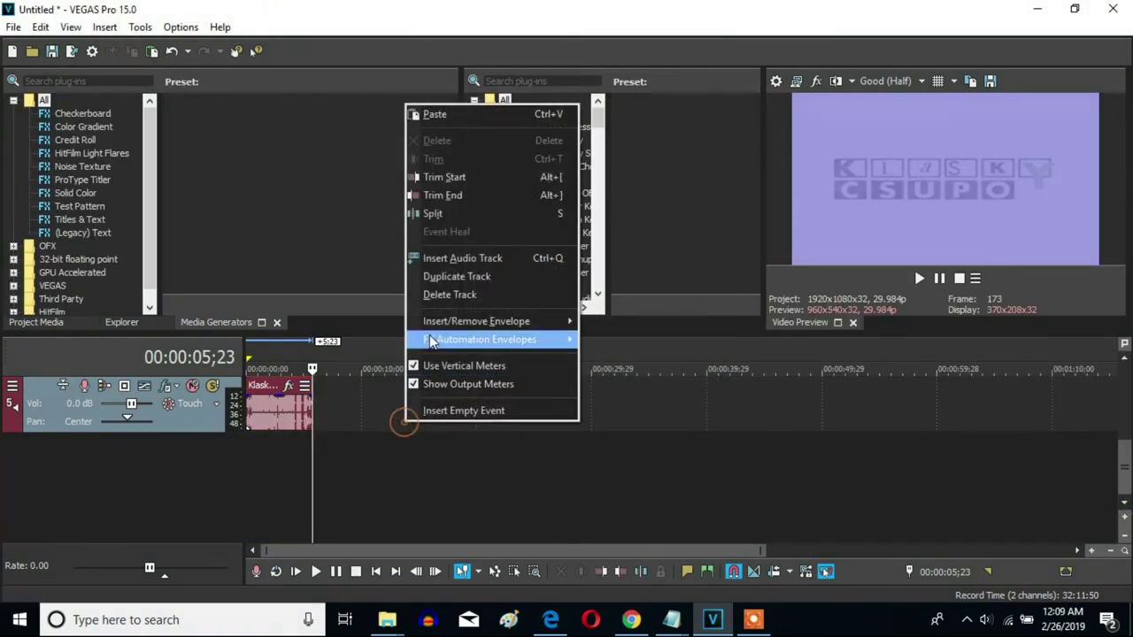
{"action": "left_click", "coordinate": [452, 276]}
{"action": "right_click", "coordinate": [368, 393]}
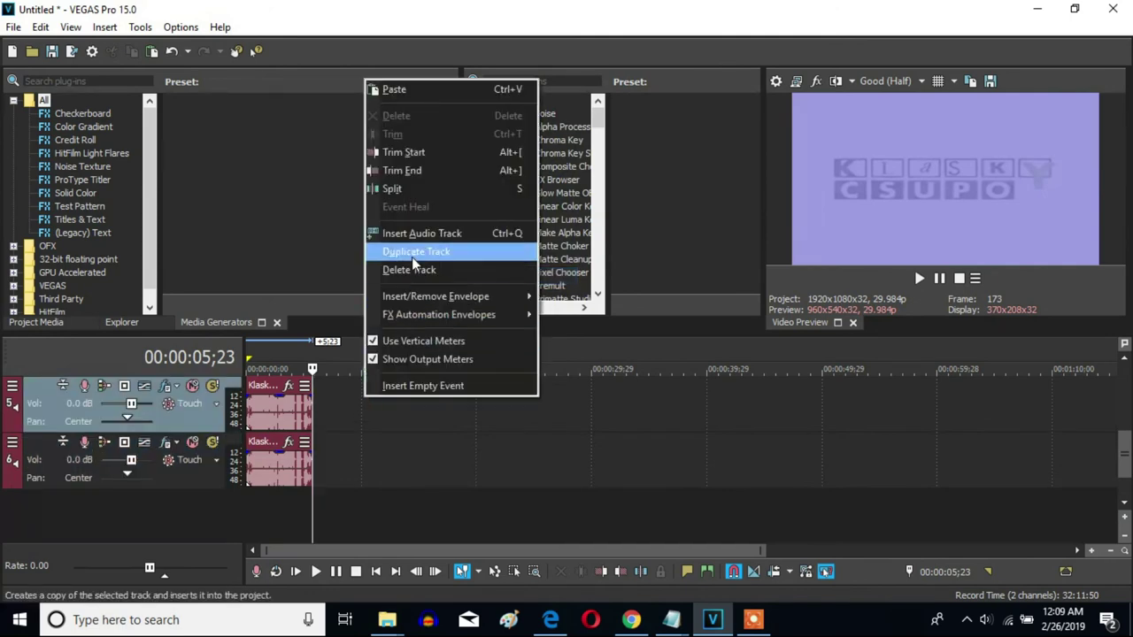
{"action": "left_click", "coordinate": [412, 254]}
Step: Set the track 6 audio event to the Classic stretch method, A19. Drums (tiny echo), with a pitch change of 12
{"action": "right_click", "coordinate": [271, 462]}
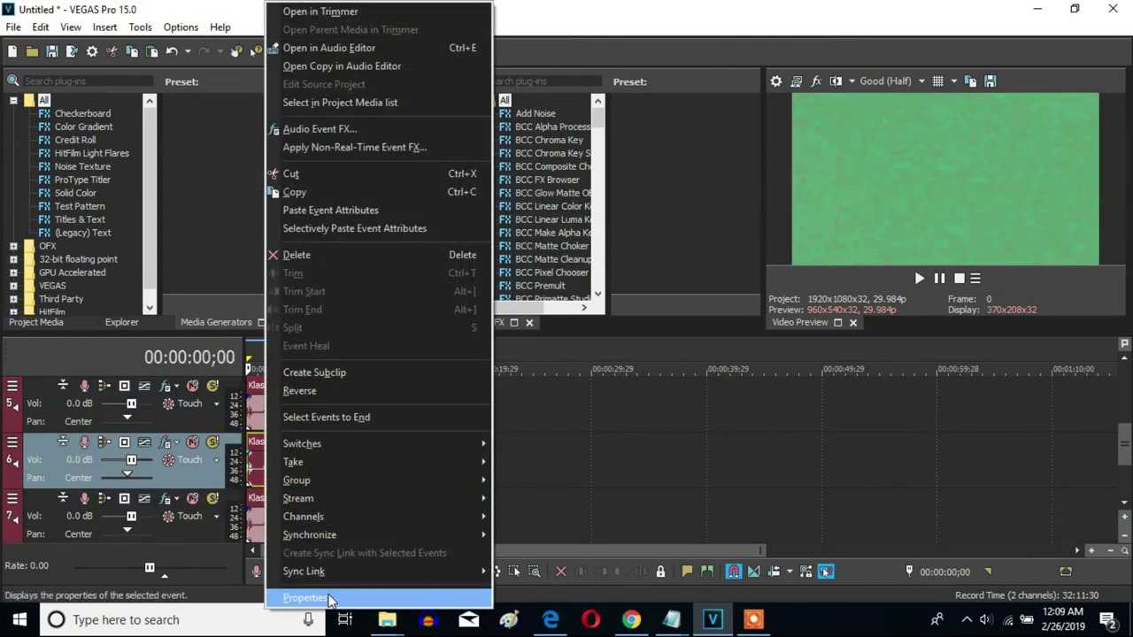
{"action": "left_click", "coordinate": [301, 615]}
{"action": "left_click", "coordinate": [570, 262]}
{"action": "left_click", "coordinate": [571, 292]}
{"action": "left_click", "coordinate": [666, 350]}
{"action": "left_click_drag", "start_coordinate": [666, 351], "coordinate": [555, 365]}
{"action": "type", "text": "12"}
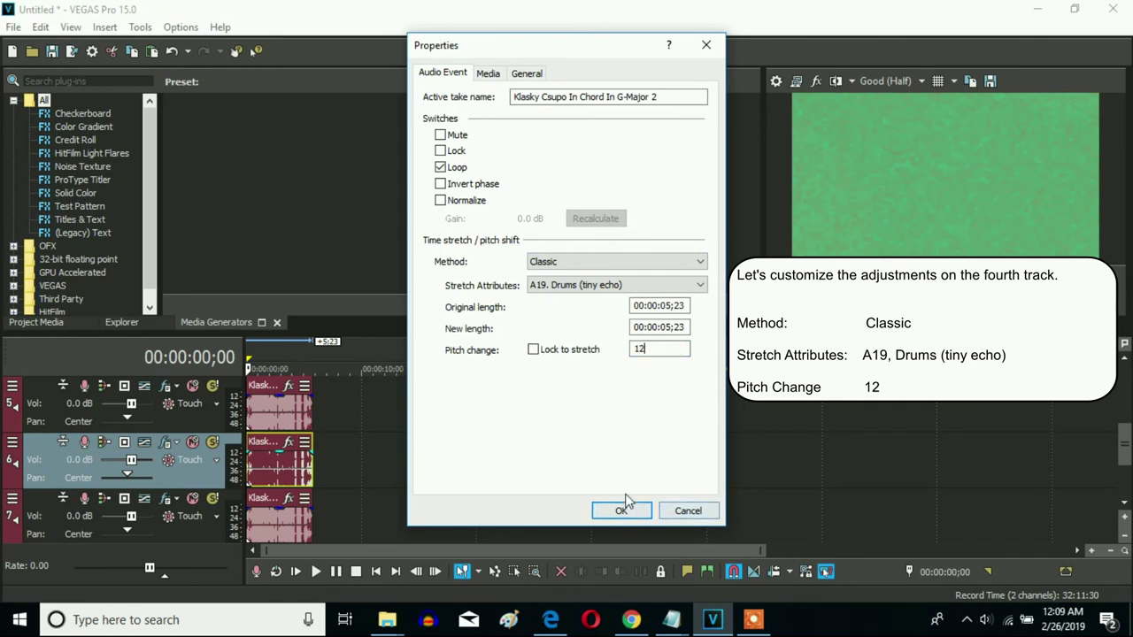
{"action": "left_click", "coordinate": [683, 327]}
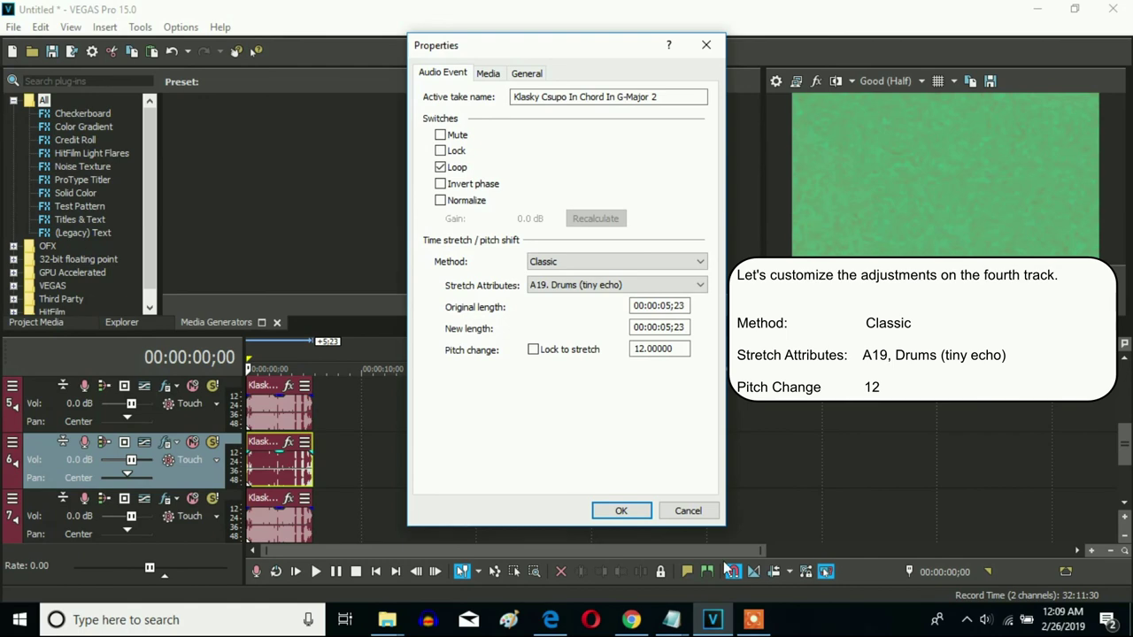
{"action": "left_click", "coordinate": [620, 511]}
Step: Set the track 7 audio event to the Classic stretch method, A19. Drums (tiny echo), with a pitch change of 24
{"action": "left_click", "coordinate": [268, 527]}
{"action": "right_click", "coordinate": [268, 527]}
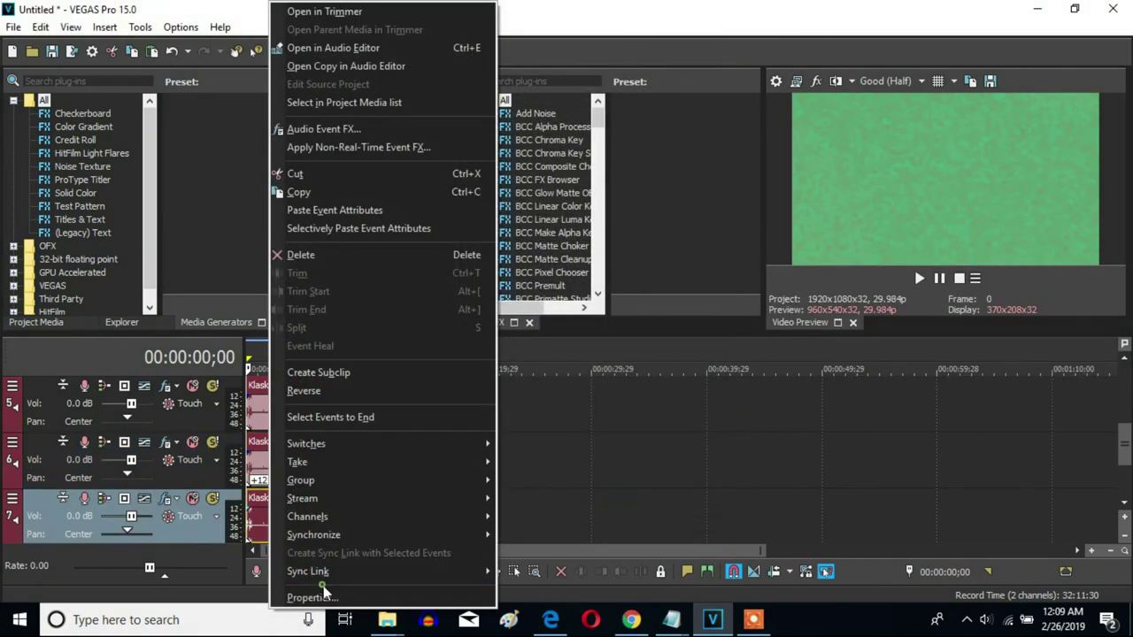
{"action": "left_click", "coordinate": [323, 597]}
{"action": "left_click", "coordinate": [625, 263]}
{"action": "left_click", "coordinate": [582, 294]}
{"action": "left_click_drag", "start_coordinate": [677, 349], "coordinate": [566, 340]}
{"action": "type", "text": "24"}
{"action": "left_click", "coordinate": [682, 328]}
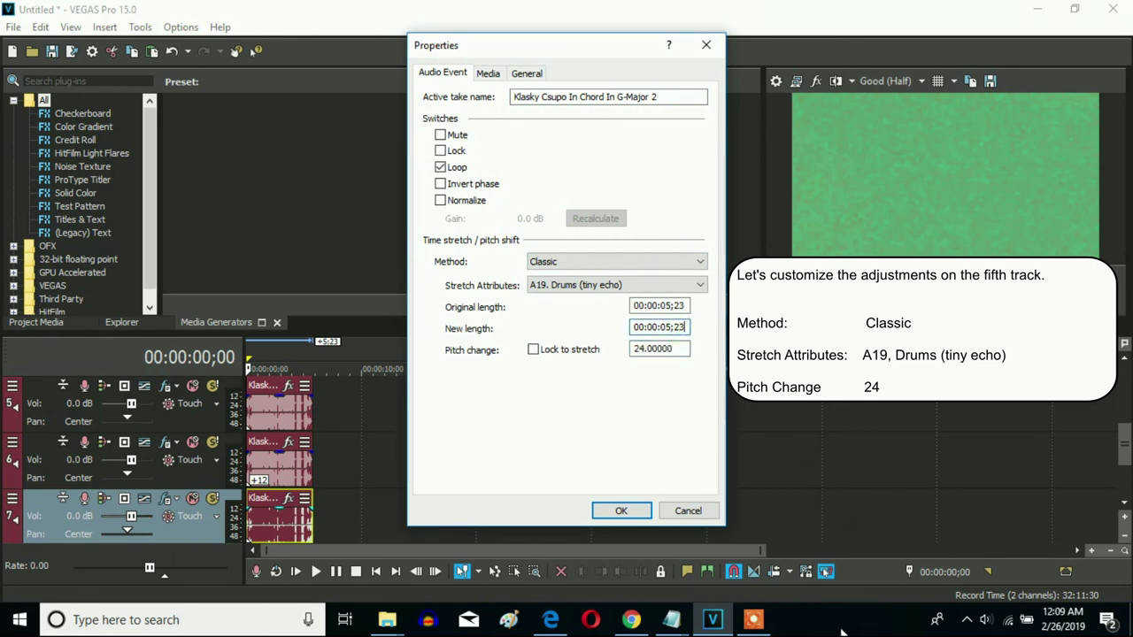
{"action": "left_click", "coordinate": [637, 514]}
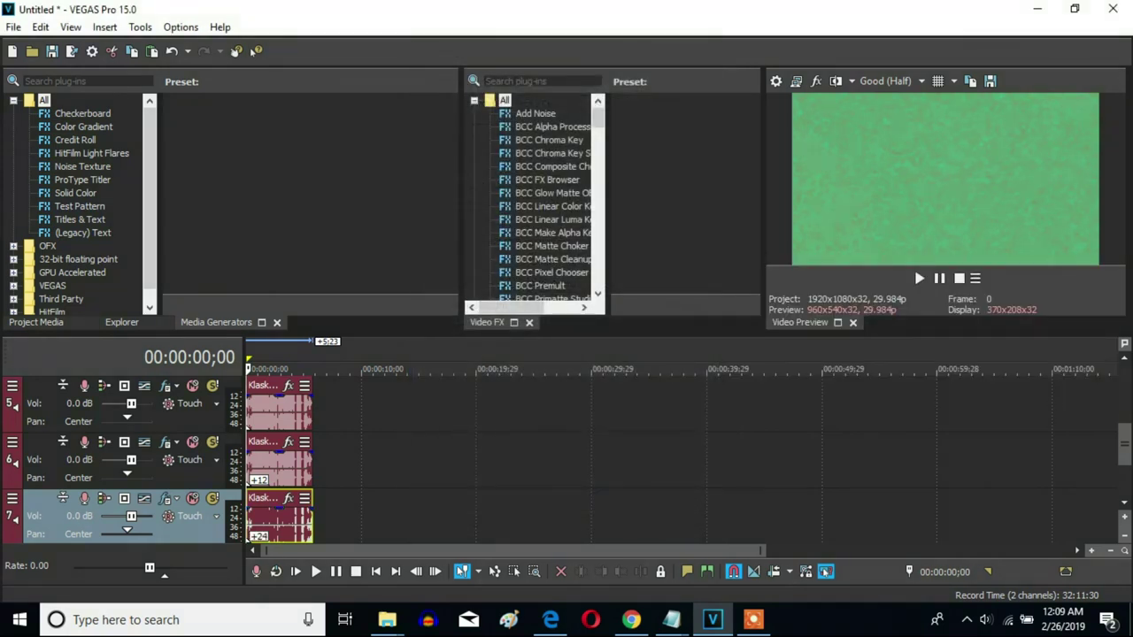
Step: Play the finished effect from the start in the video preview, pausing near the end
{"action": "left_click", "coordinate": [1127, 362]}
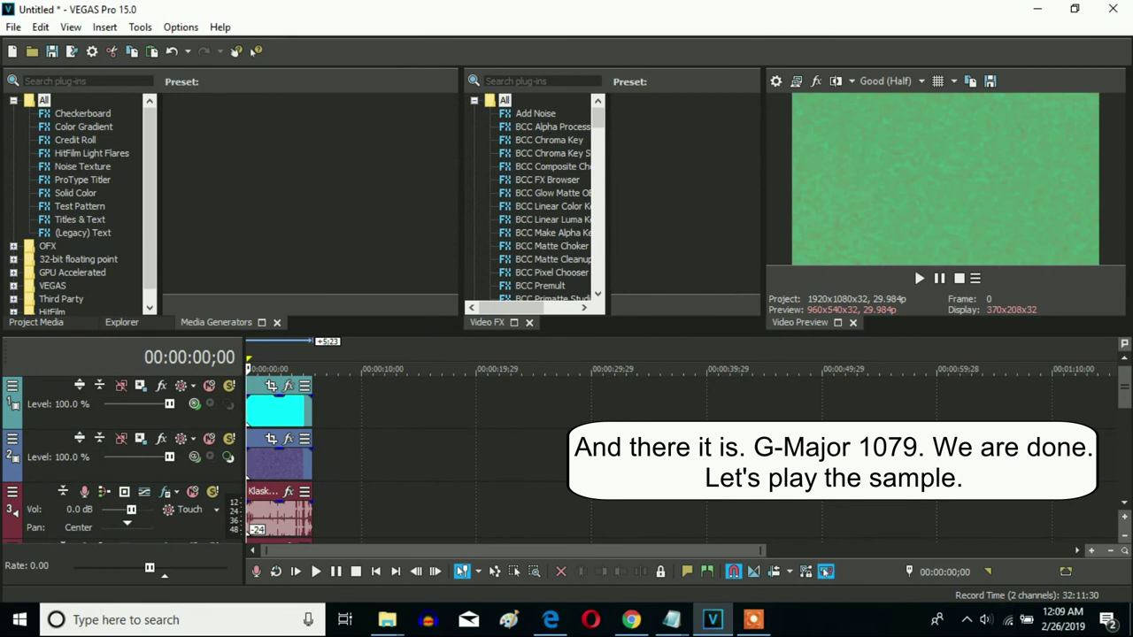
{"action": "left_click", "coordinate": [919, 278]}
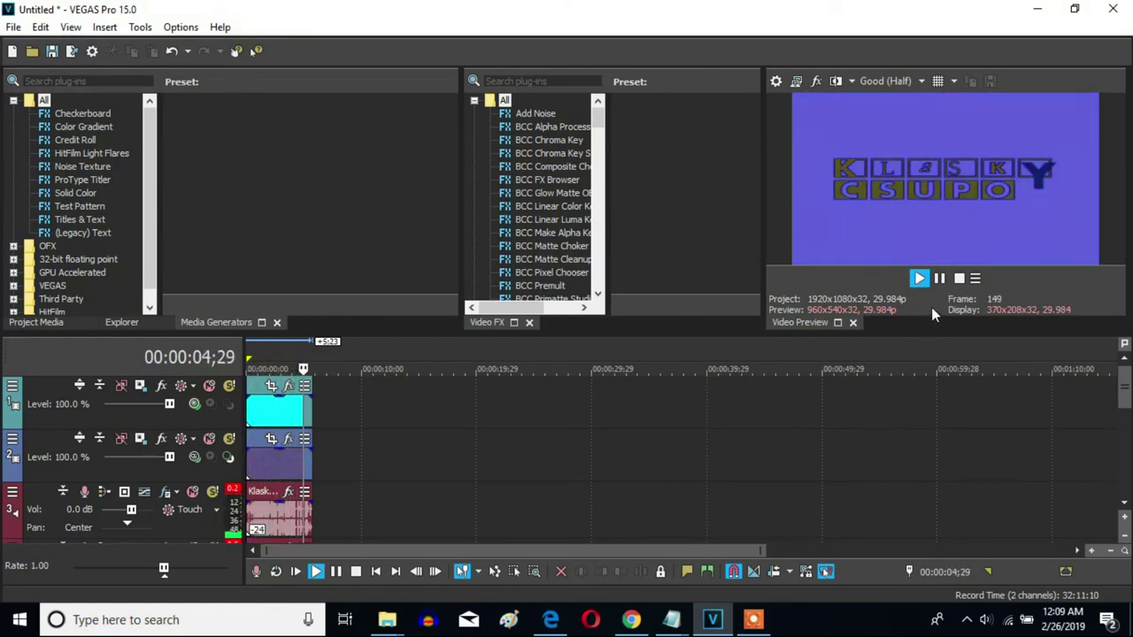
{"action": "left_click", "coordinate": [940, 280]}
{"action": "left_click", "coordinate": [752, 619]}
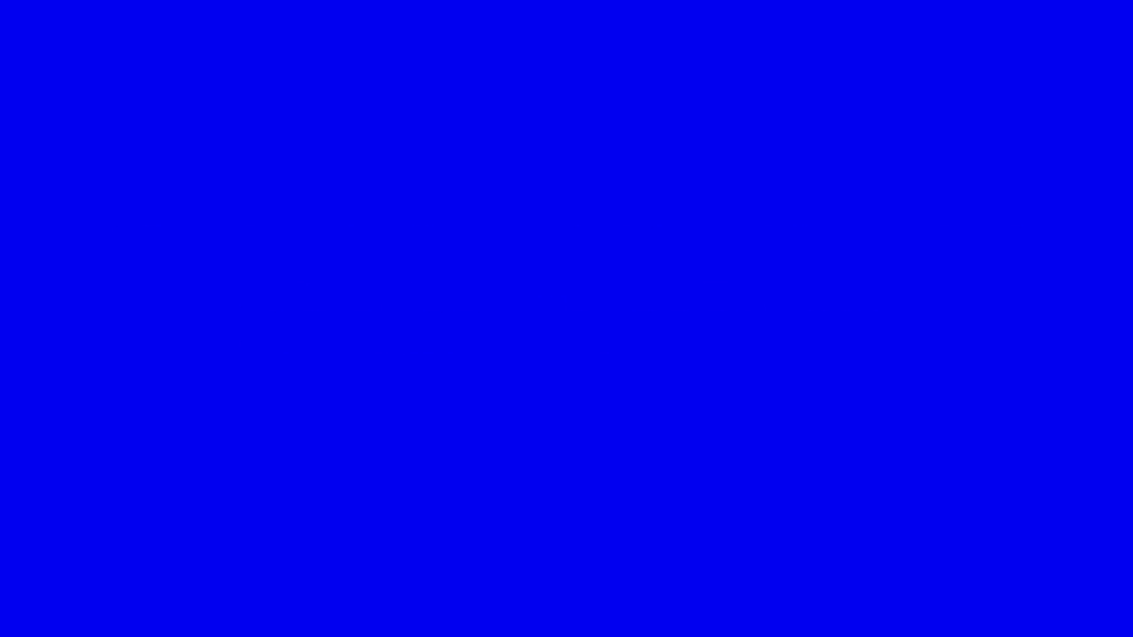